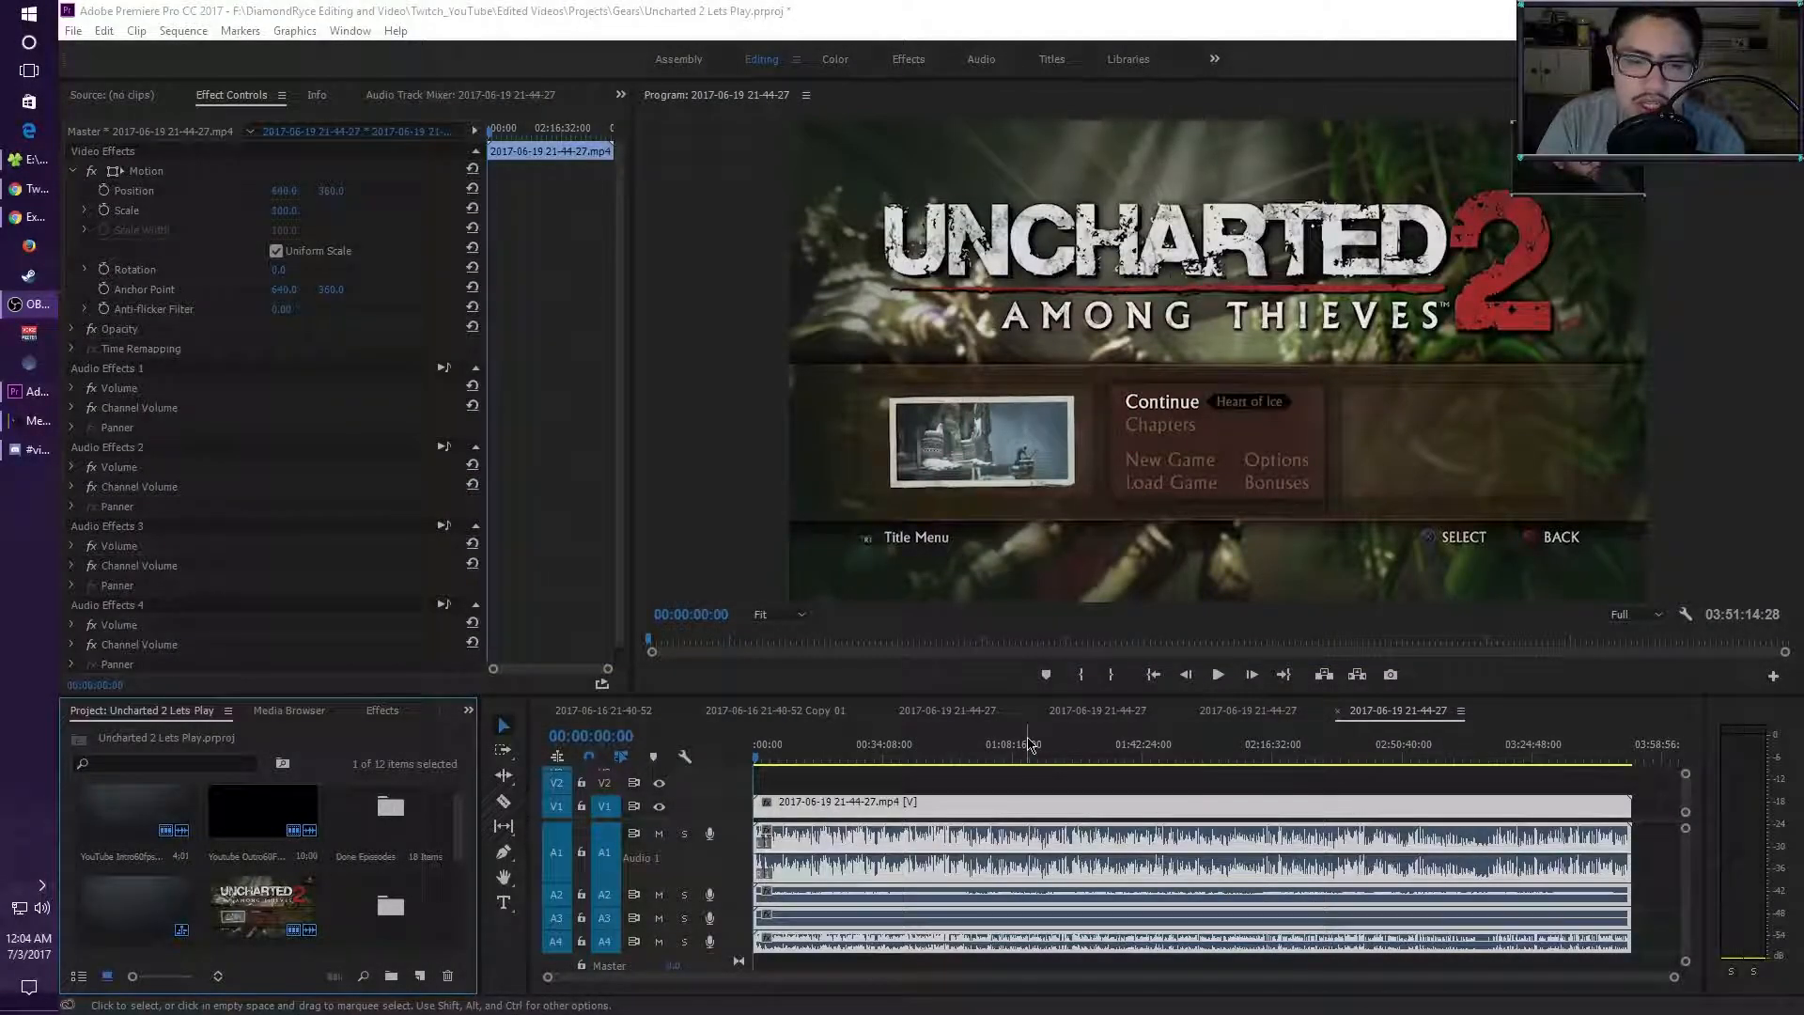
pyautogui.click(810, 786)
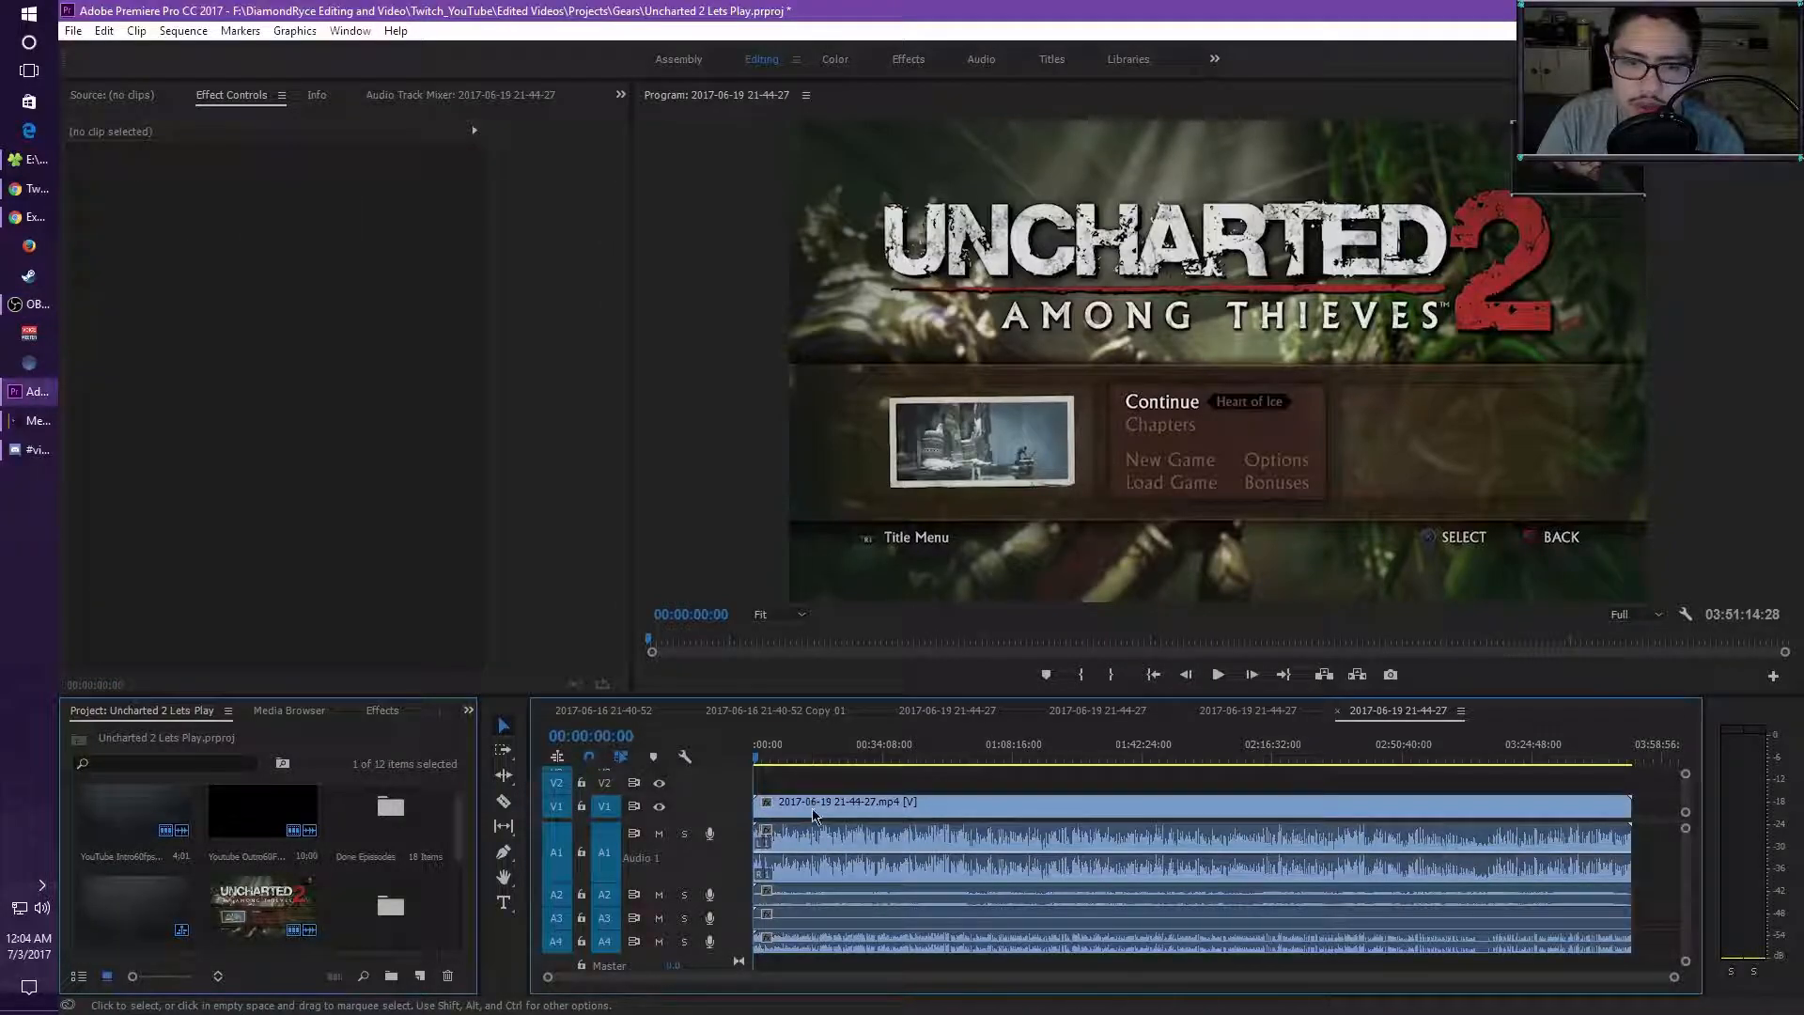
pyautogui.click(819, 819)
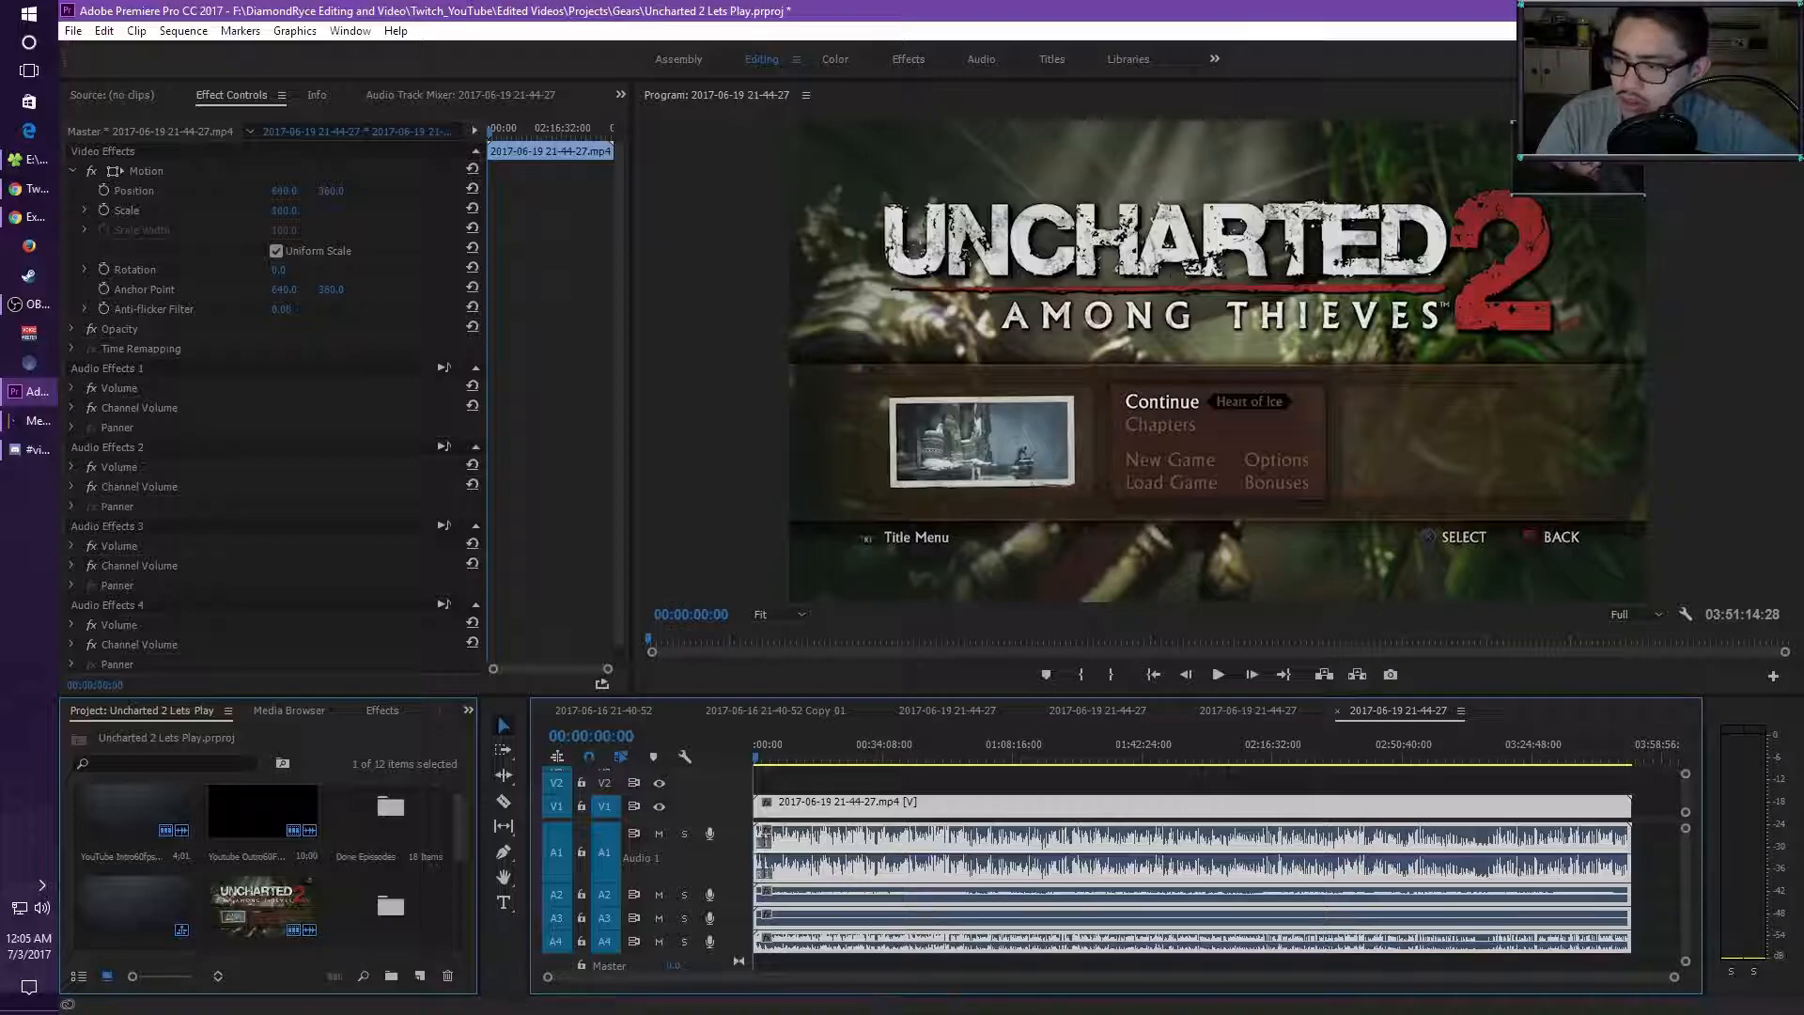
# Switch to OBS, bring its Settings window into view and show the audio device settings.
pyautogui.hotkey('alt', 'Tab')
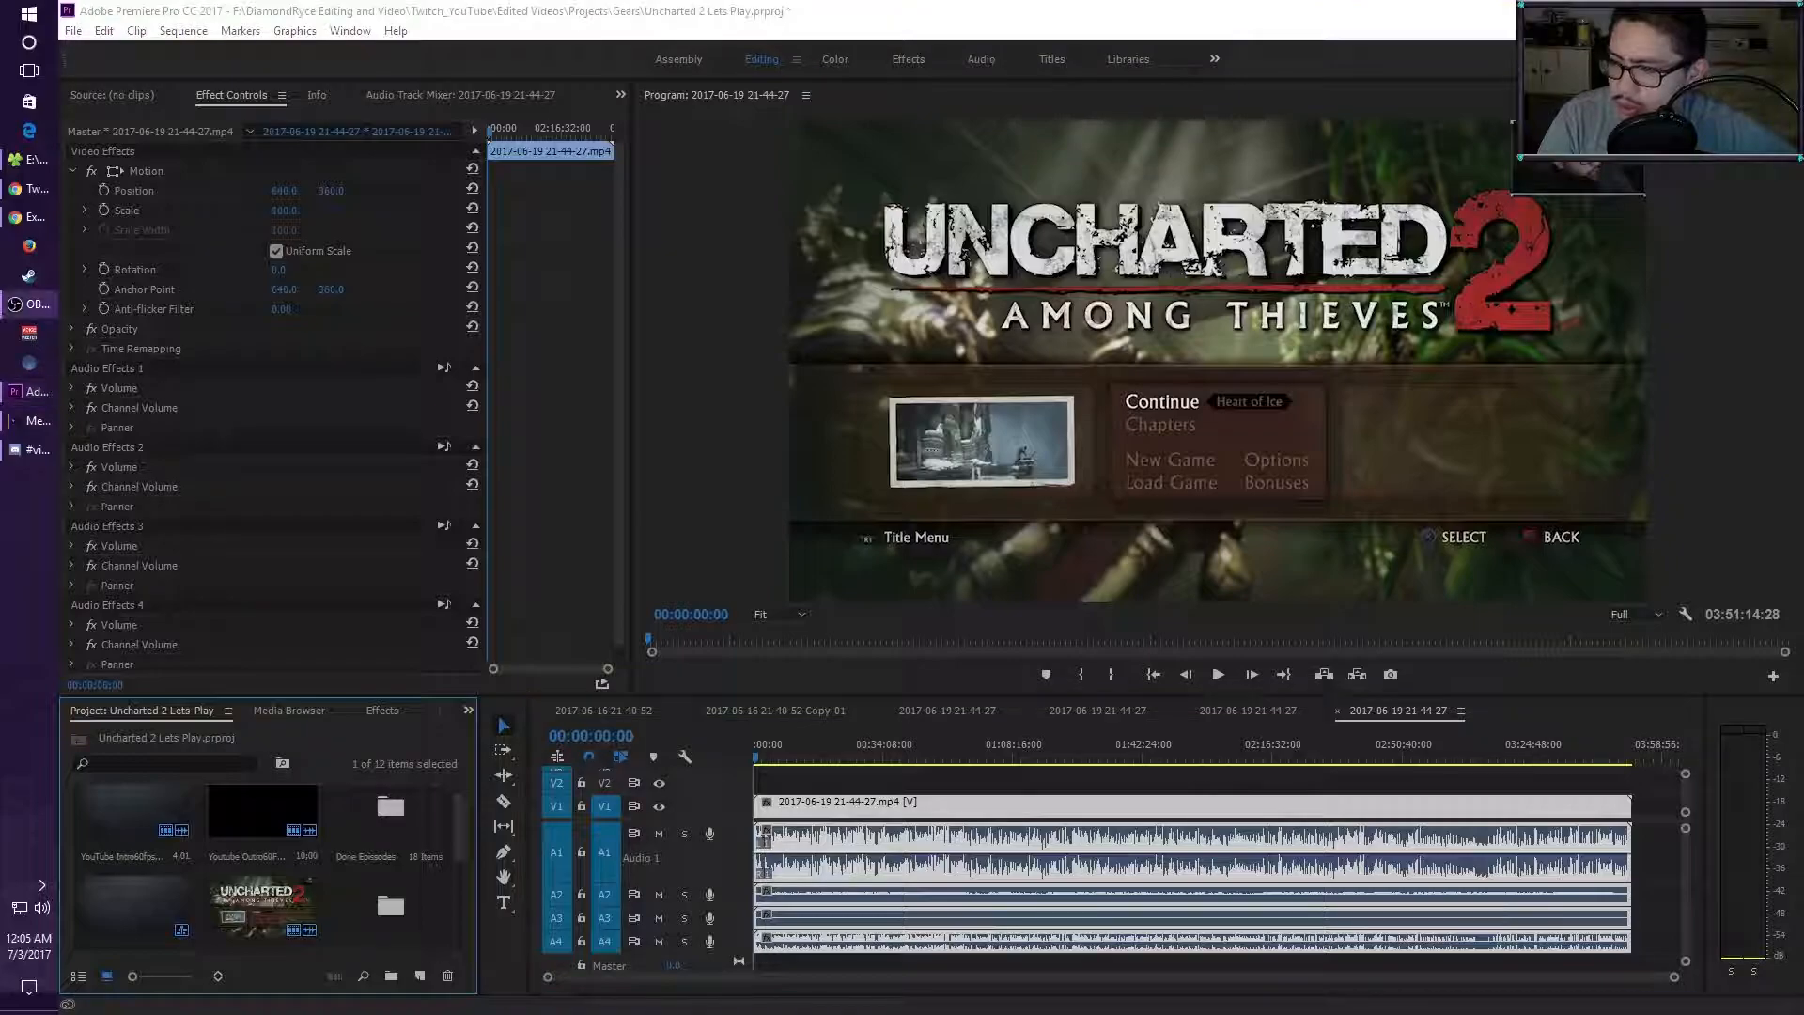
pyautogui.moveTo(1803, 222); pyautogui.dragTo(874, 222)
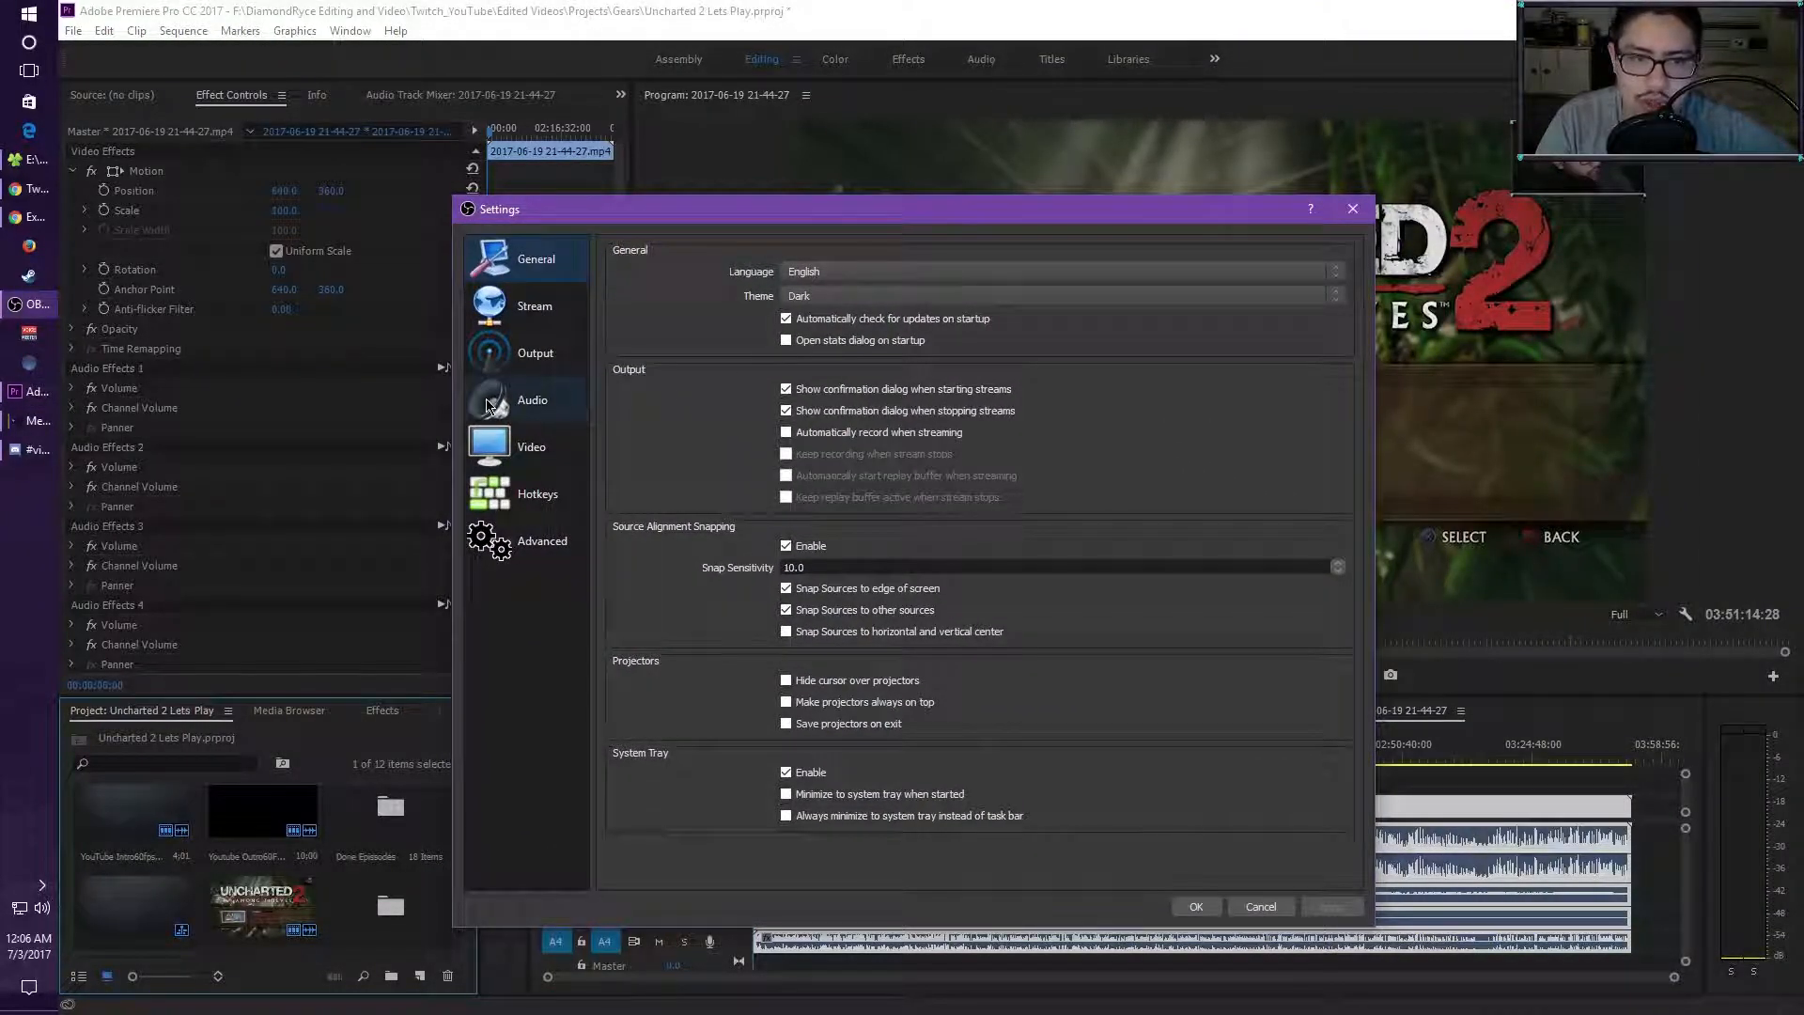
pyautogui.click(529, 415)
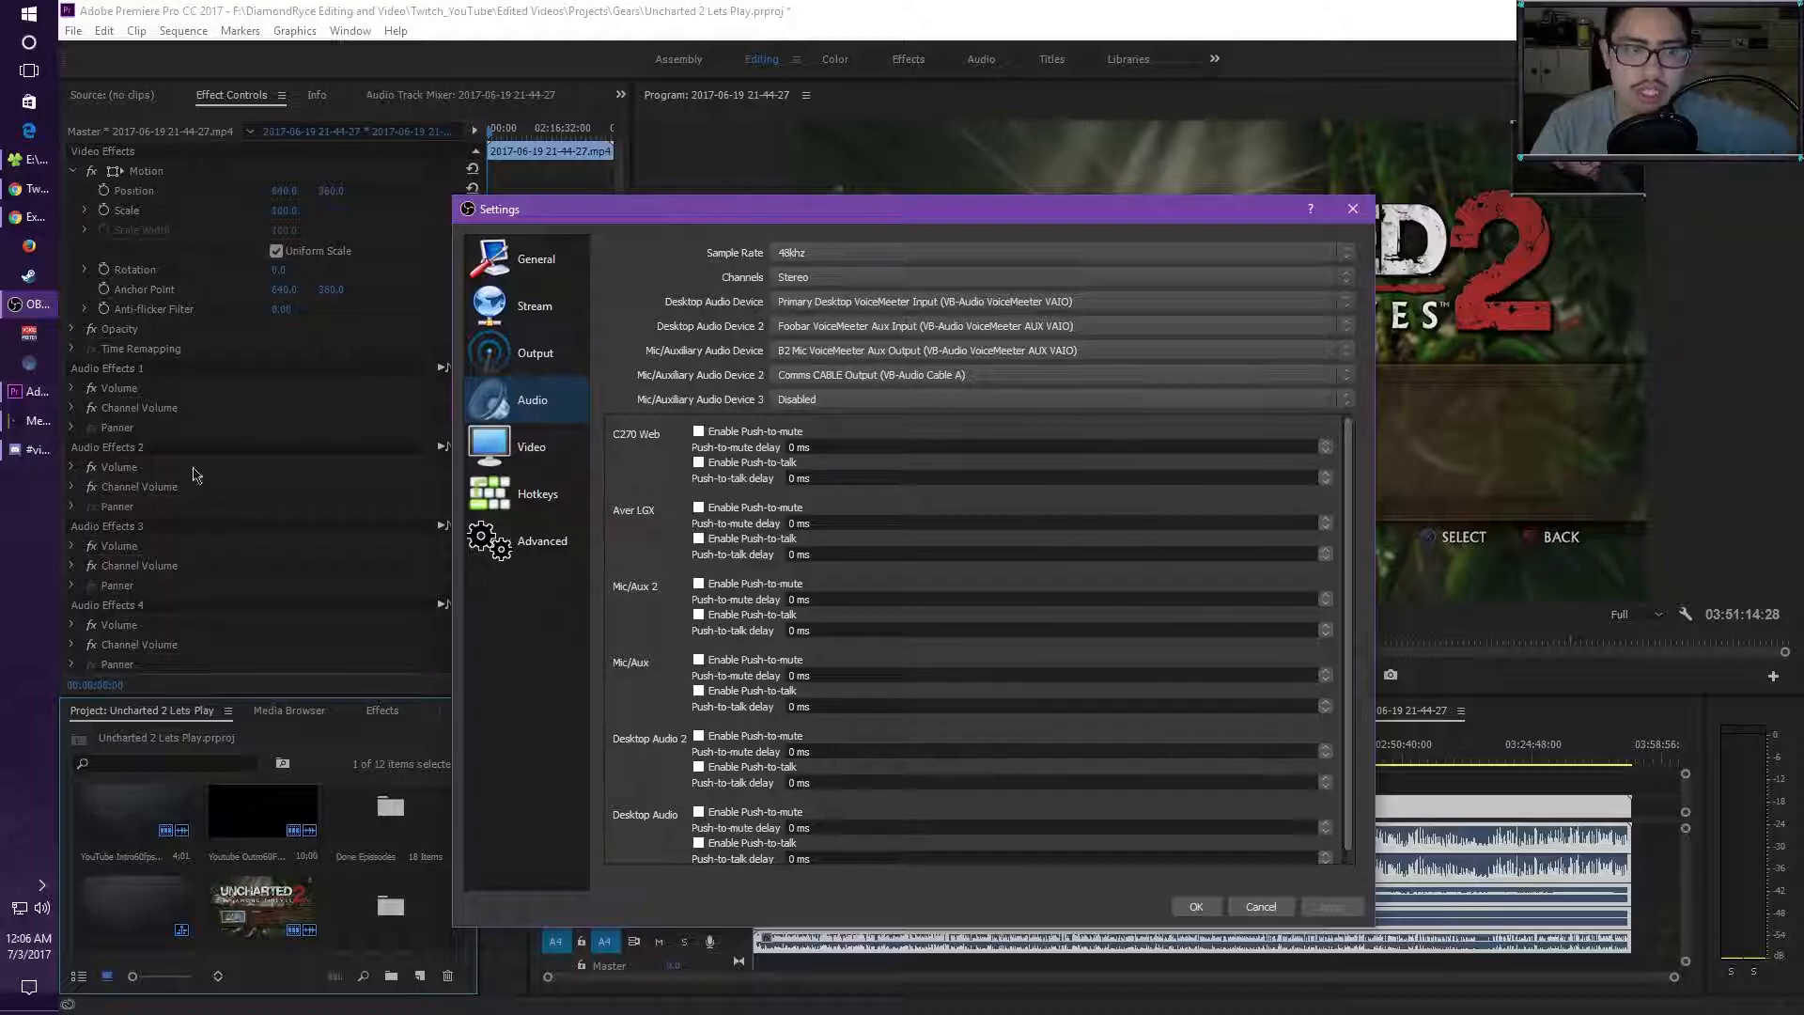
# Open VoiceMeeter Banana beside the OBS audio settings, compare the device assignments, and accept the settings.
pyautogui.click(29, 333)
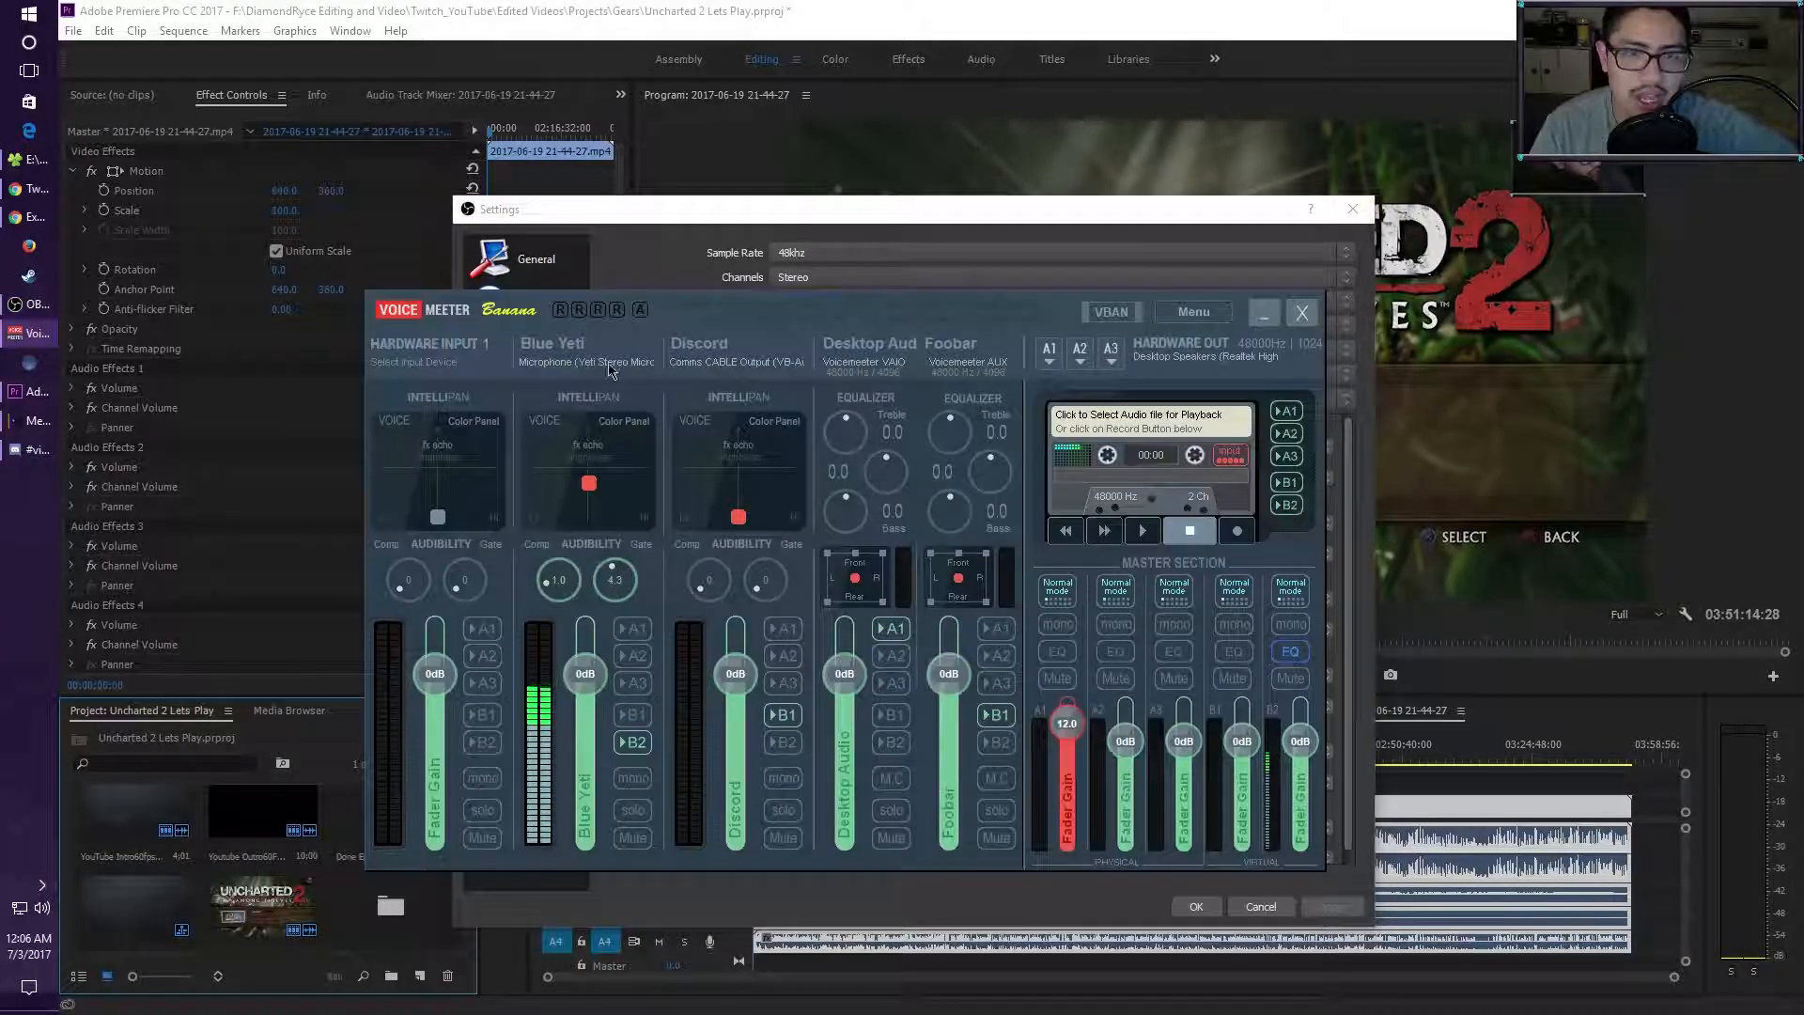
pyautogui.moveTo(910, 321); pyautogui.dragTo(673, 448)
pyautogui.moveTo(1089, 219); pyautogui.dragTo(1499, 284)
pyautogui.moveTo(760, 433); pyautogui.dragTo(717, 279)
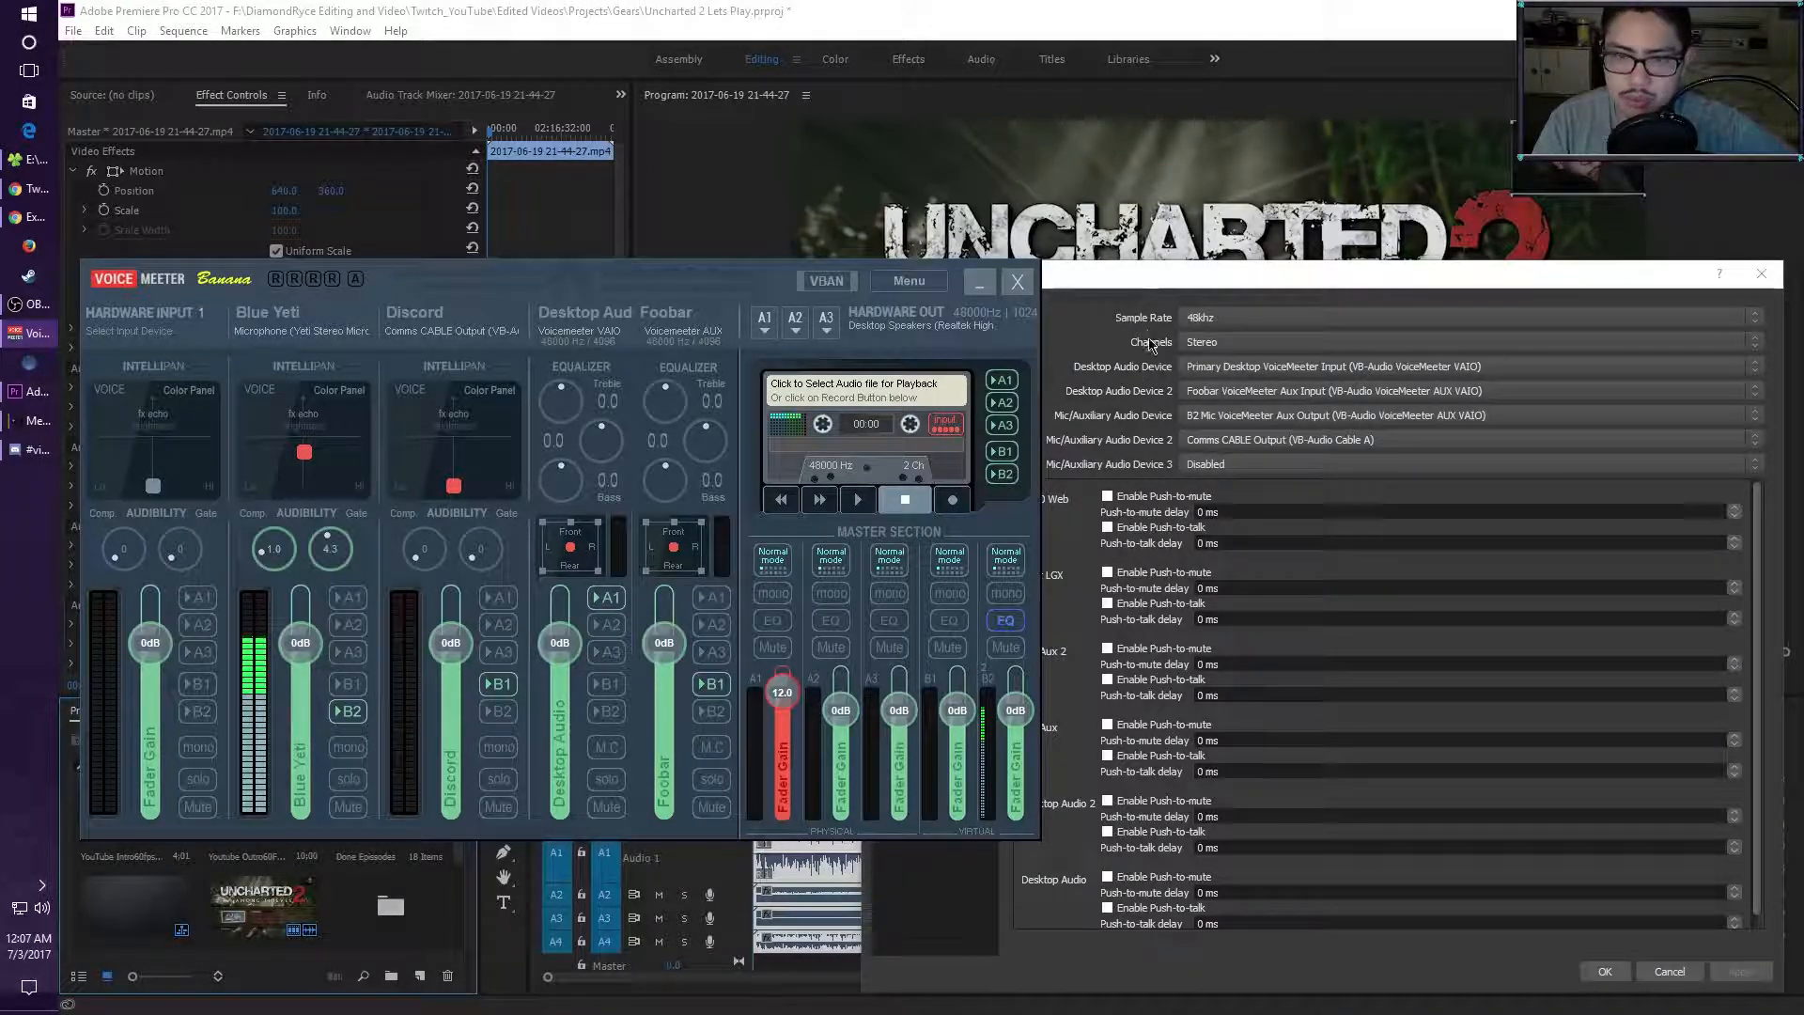
pyautogui.click(1152, 284)
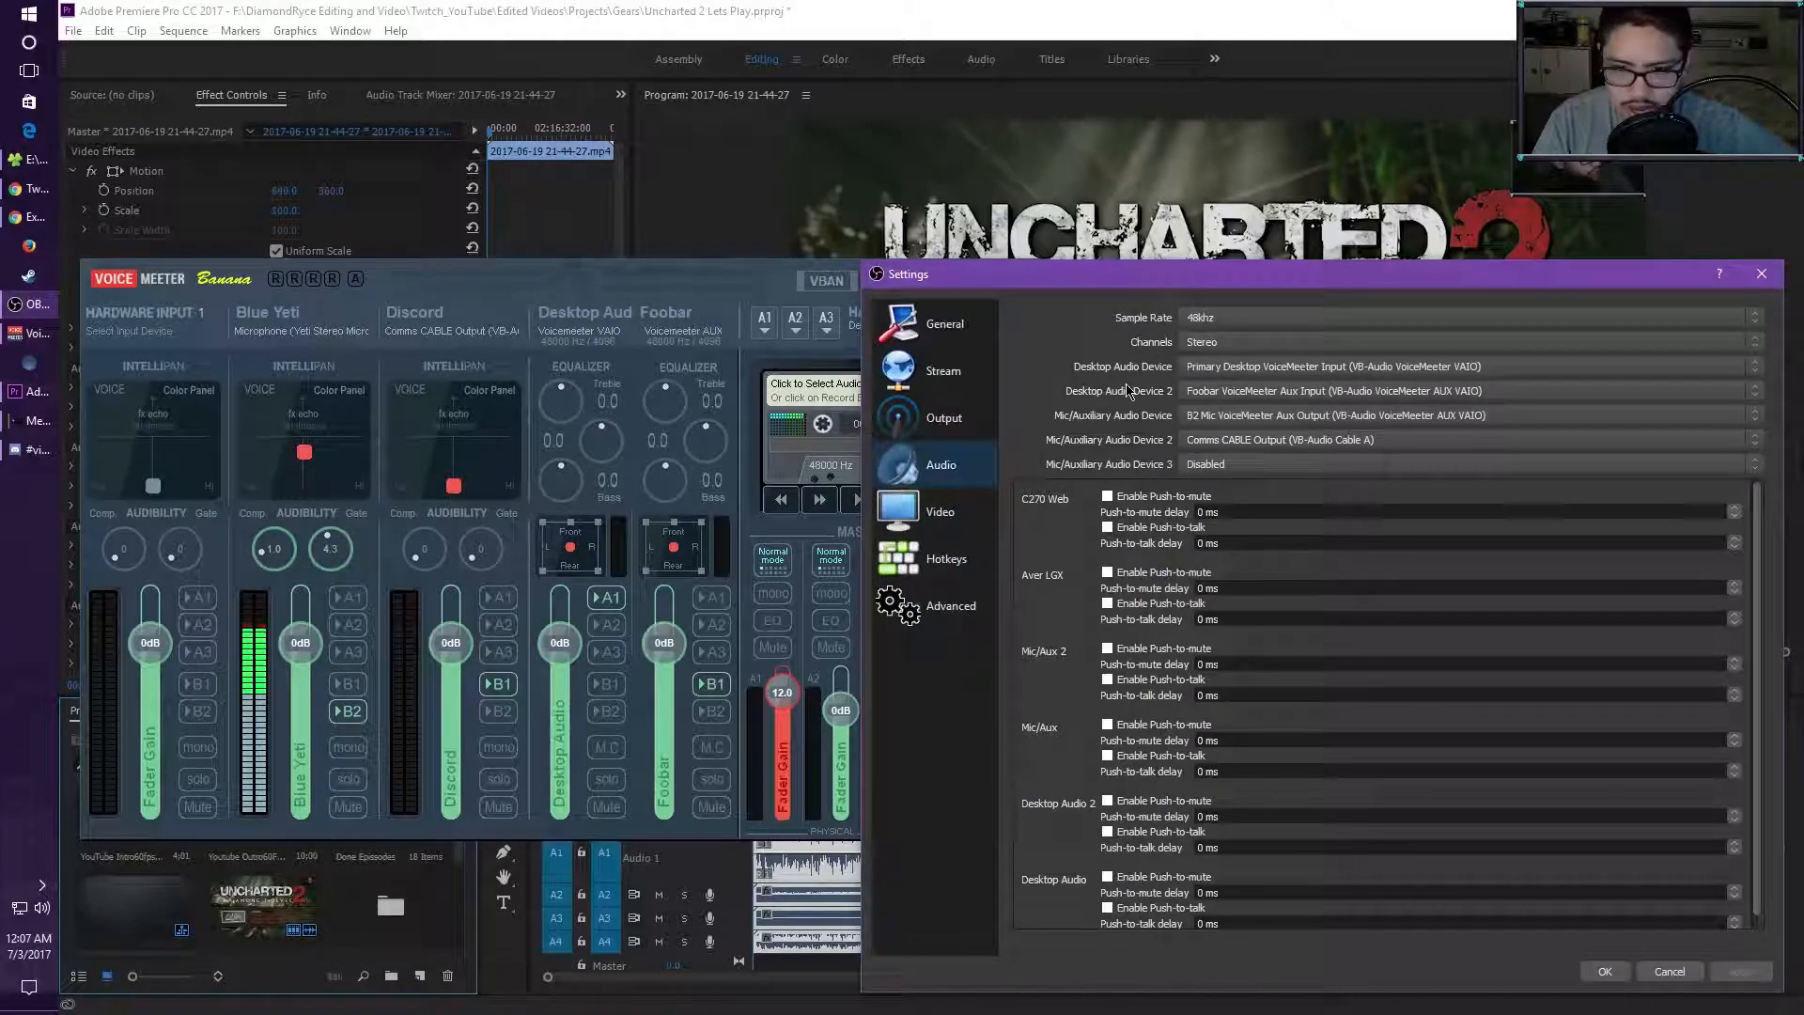
pyautogui.click(1600, 972)
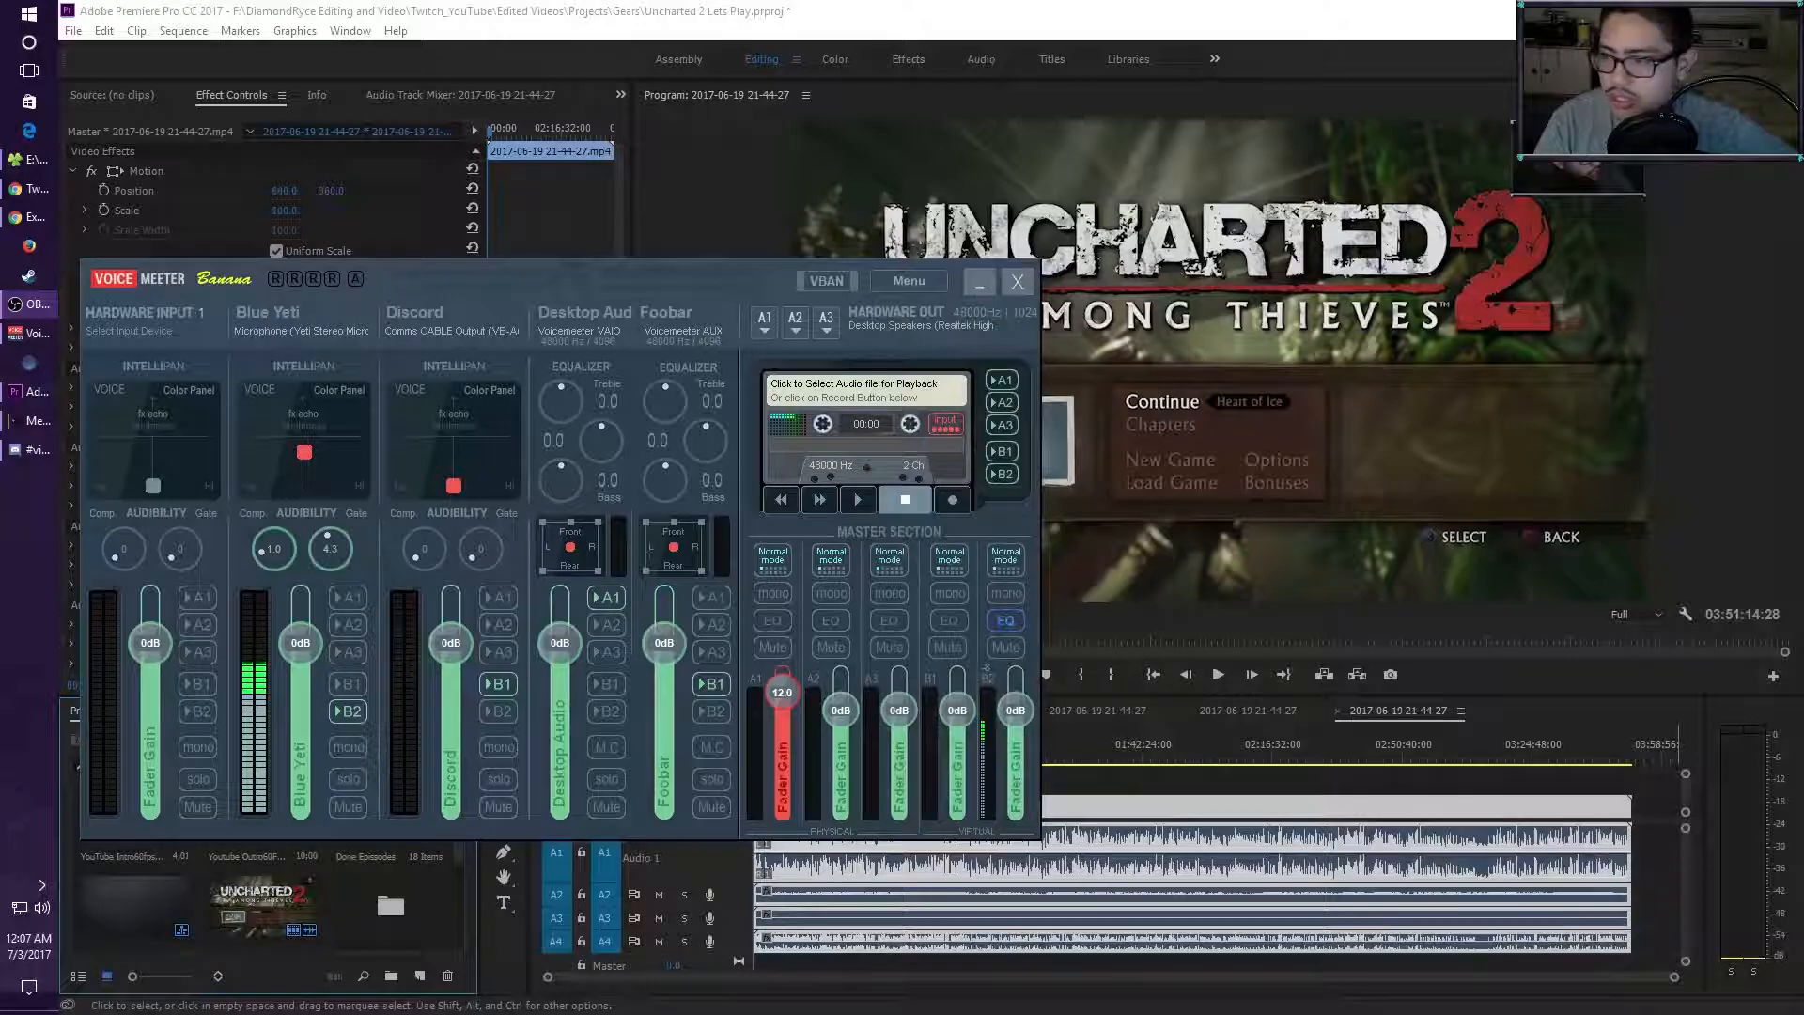
# Bring the OBS main window into view, review all audio sources in the mixer, and move the window away again.
pyautogui.moveTo(1803, 183); pyautogui.dragTo(1166, 13)
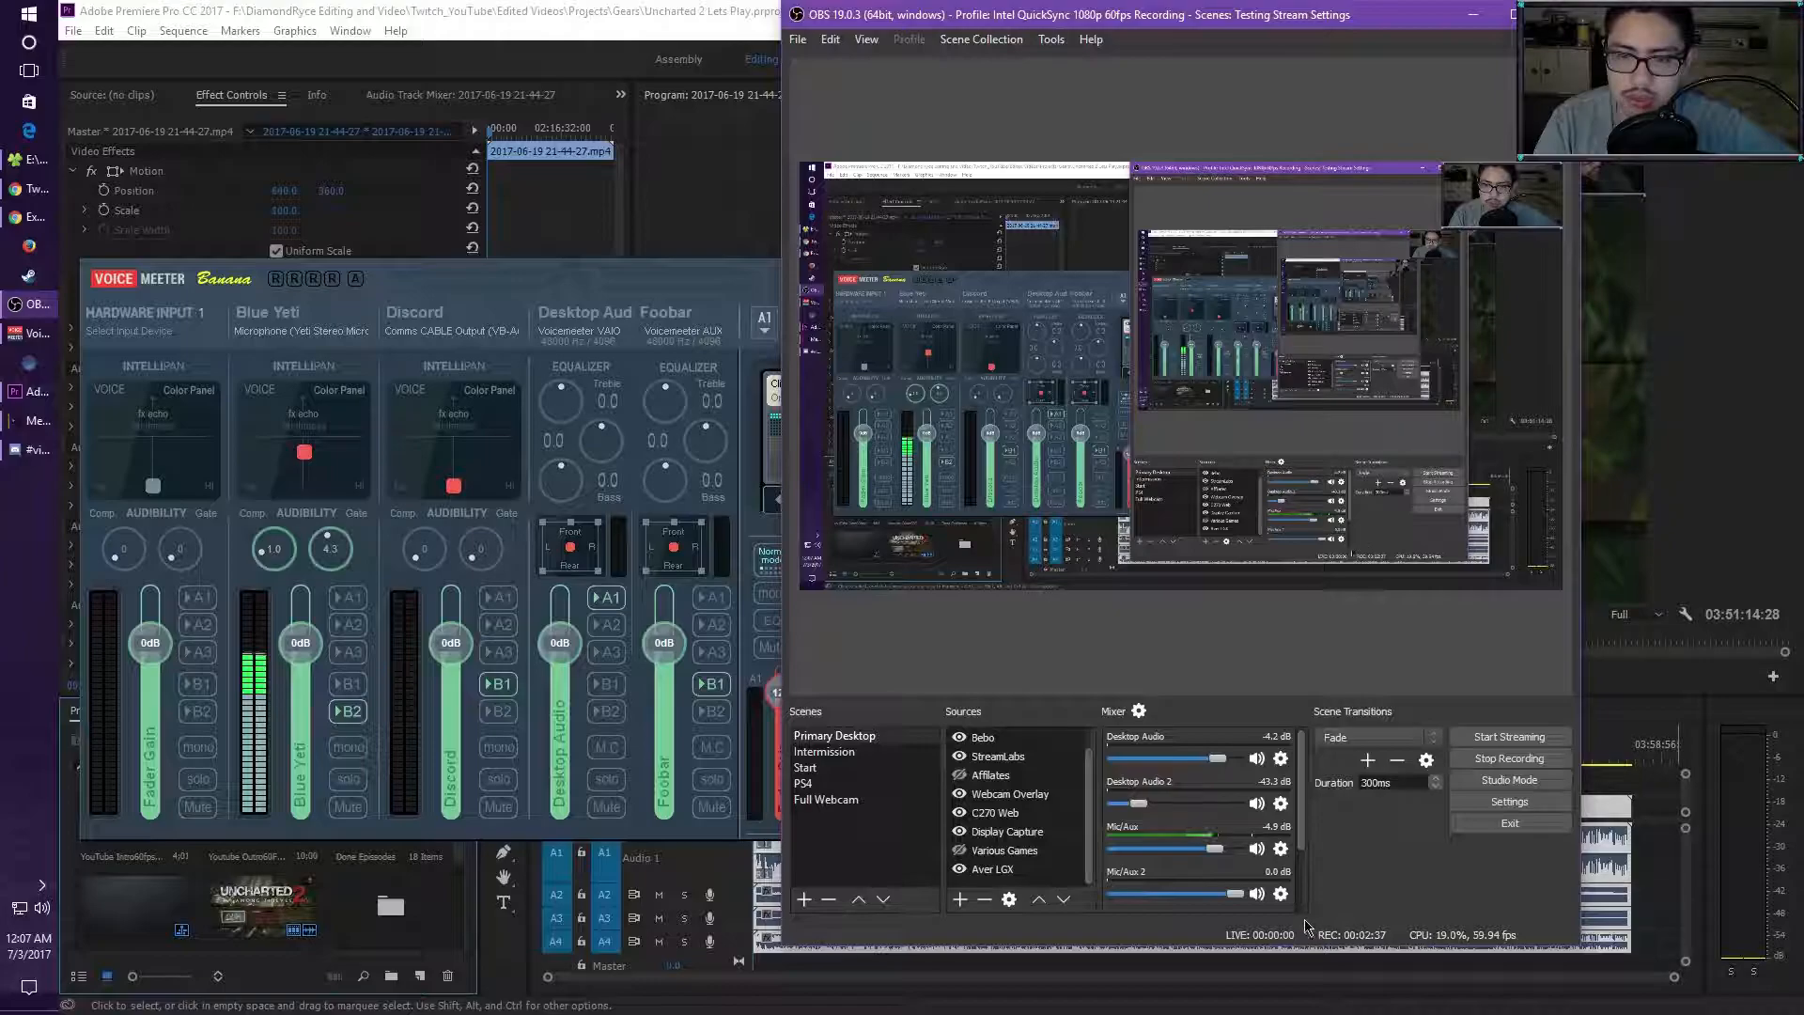
pyautogui.scroll(-2, 1307, 841)
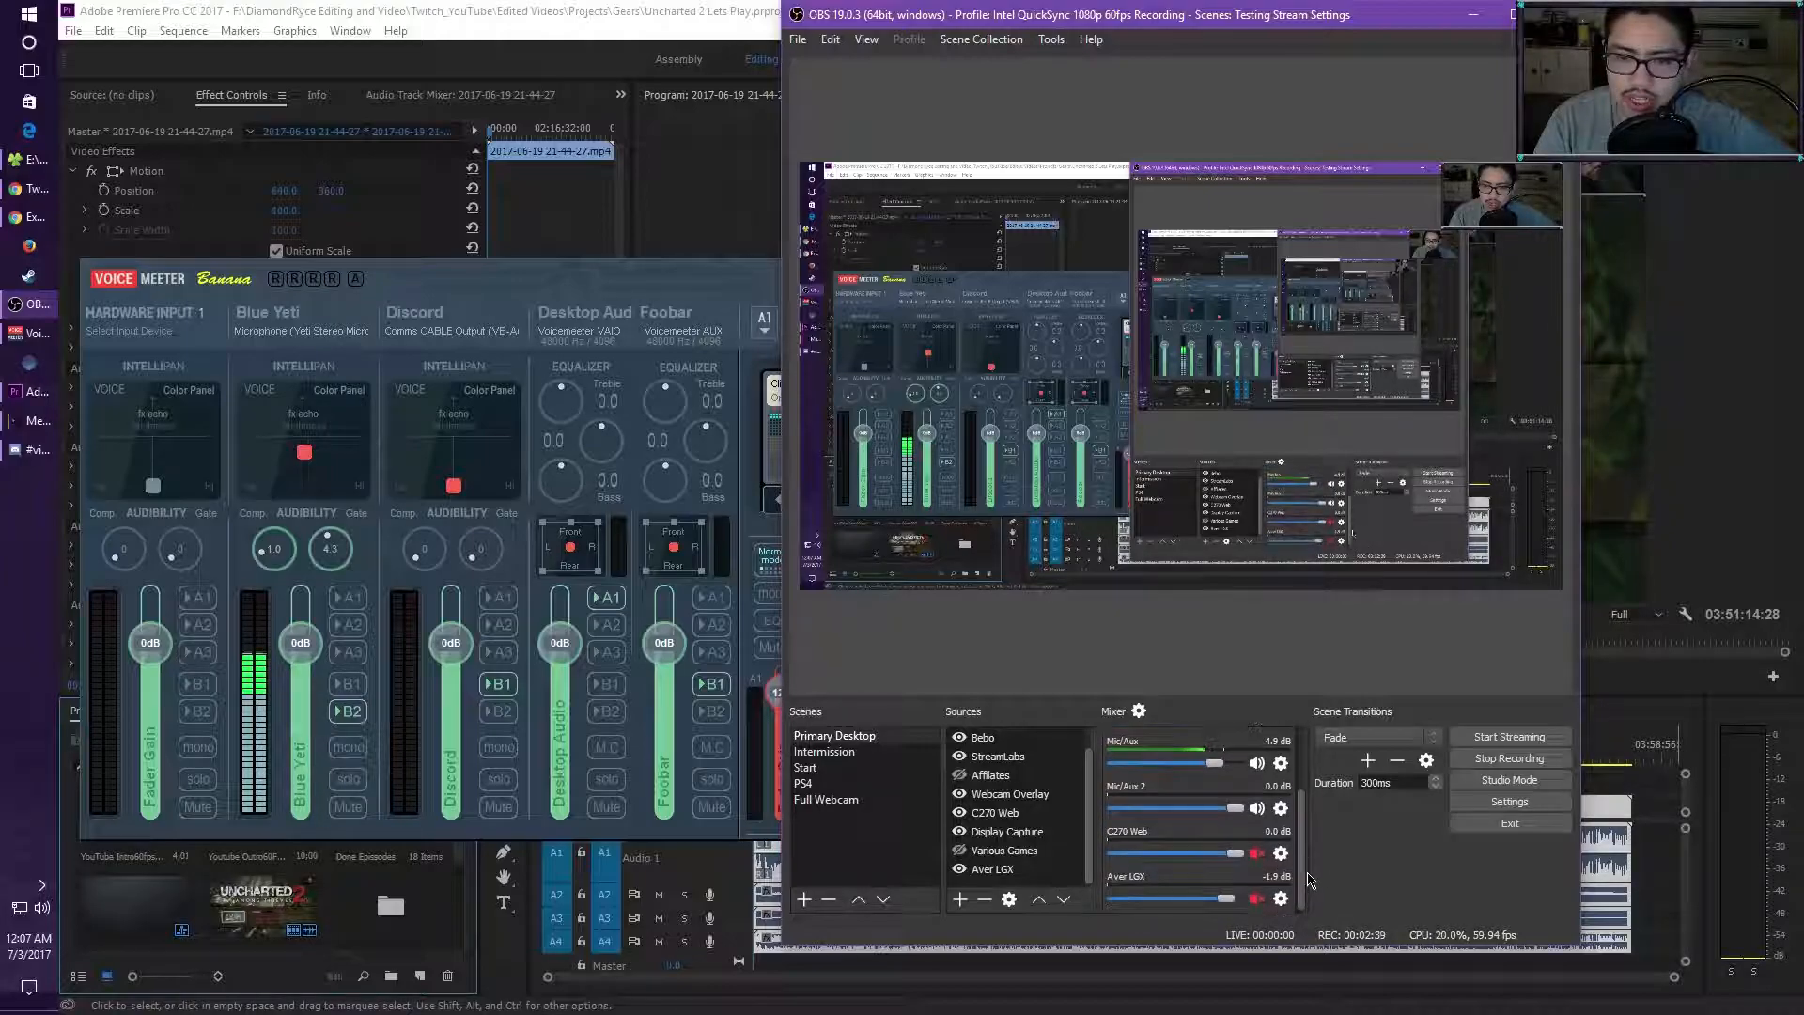
pyautogui.scroll(2, 1302, 834)
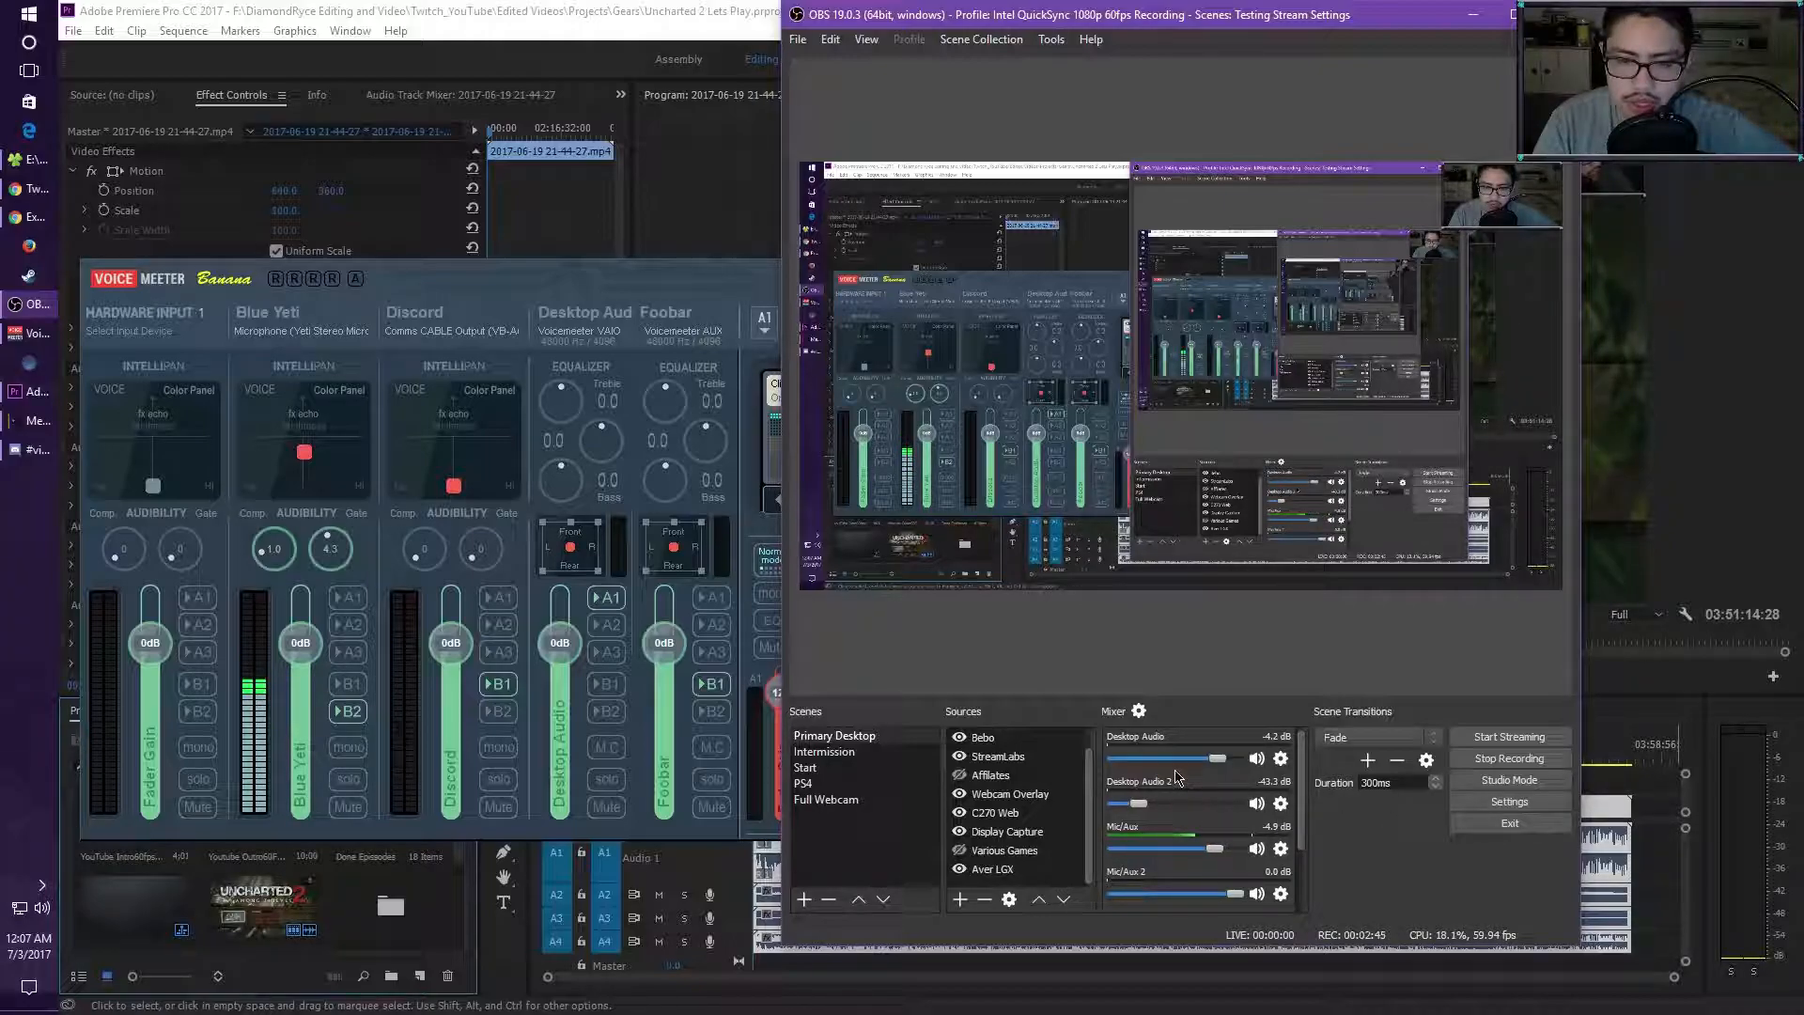
pyautogui.moveTo(1338, 25); pyautogui.dragTo(1803, 167)
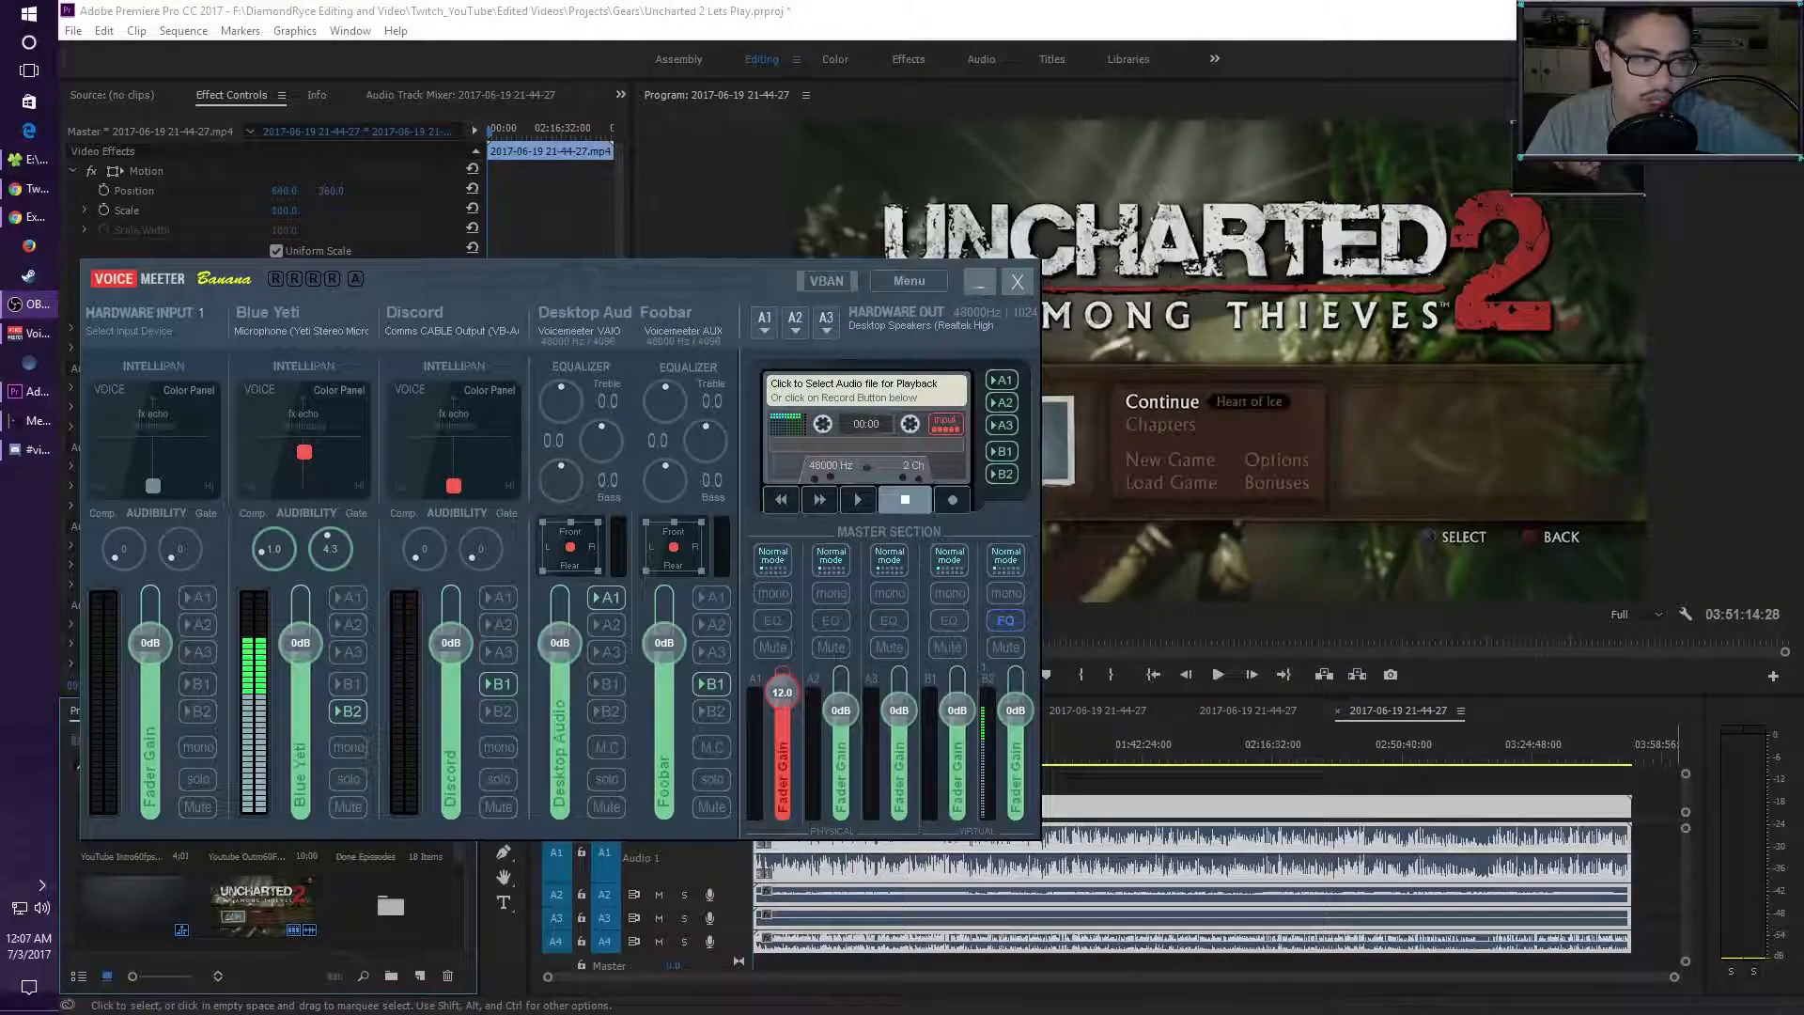
# Examine which recording tracks each source is assigned to in the Advanced Audio Properties, and close the dialog.
pyautogui.moveTo(660, 568); pyautogui.dragTo(1161, 493)
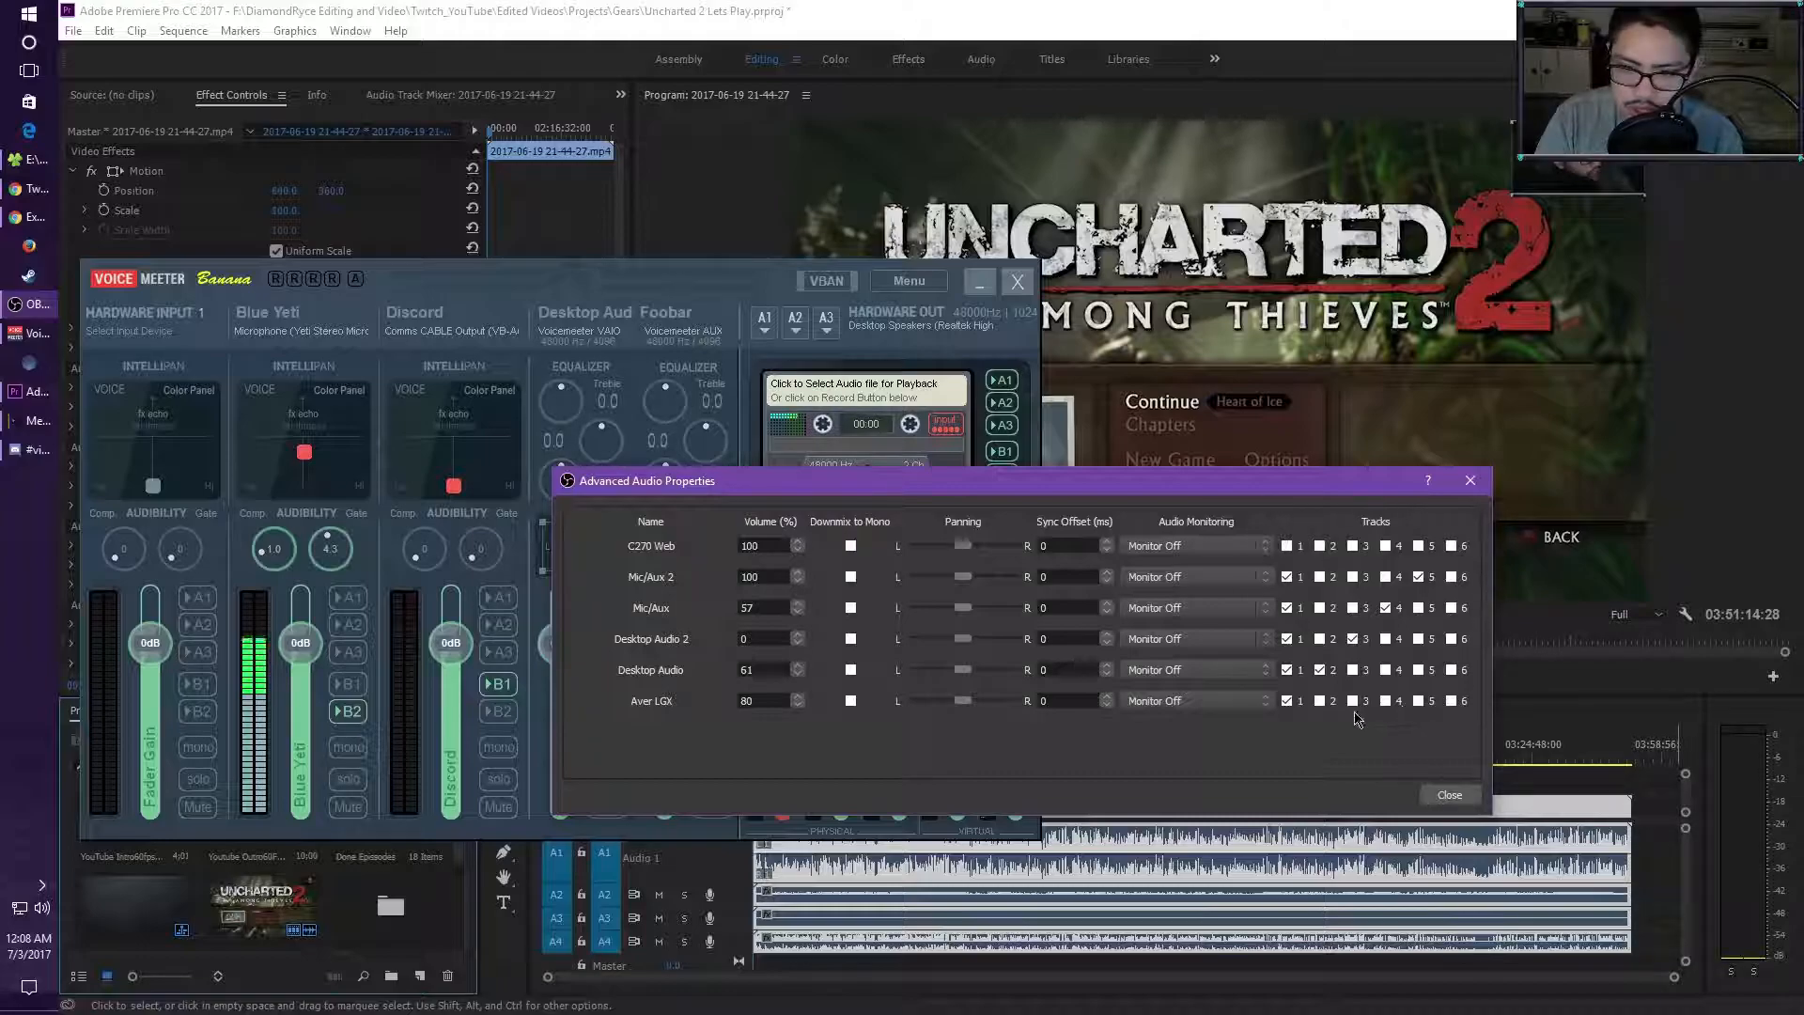
pyautogui.click(1287, 701)
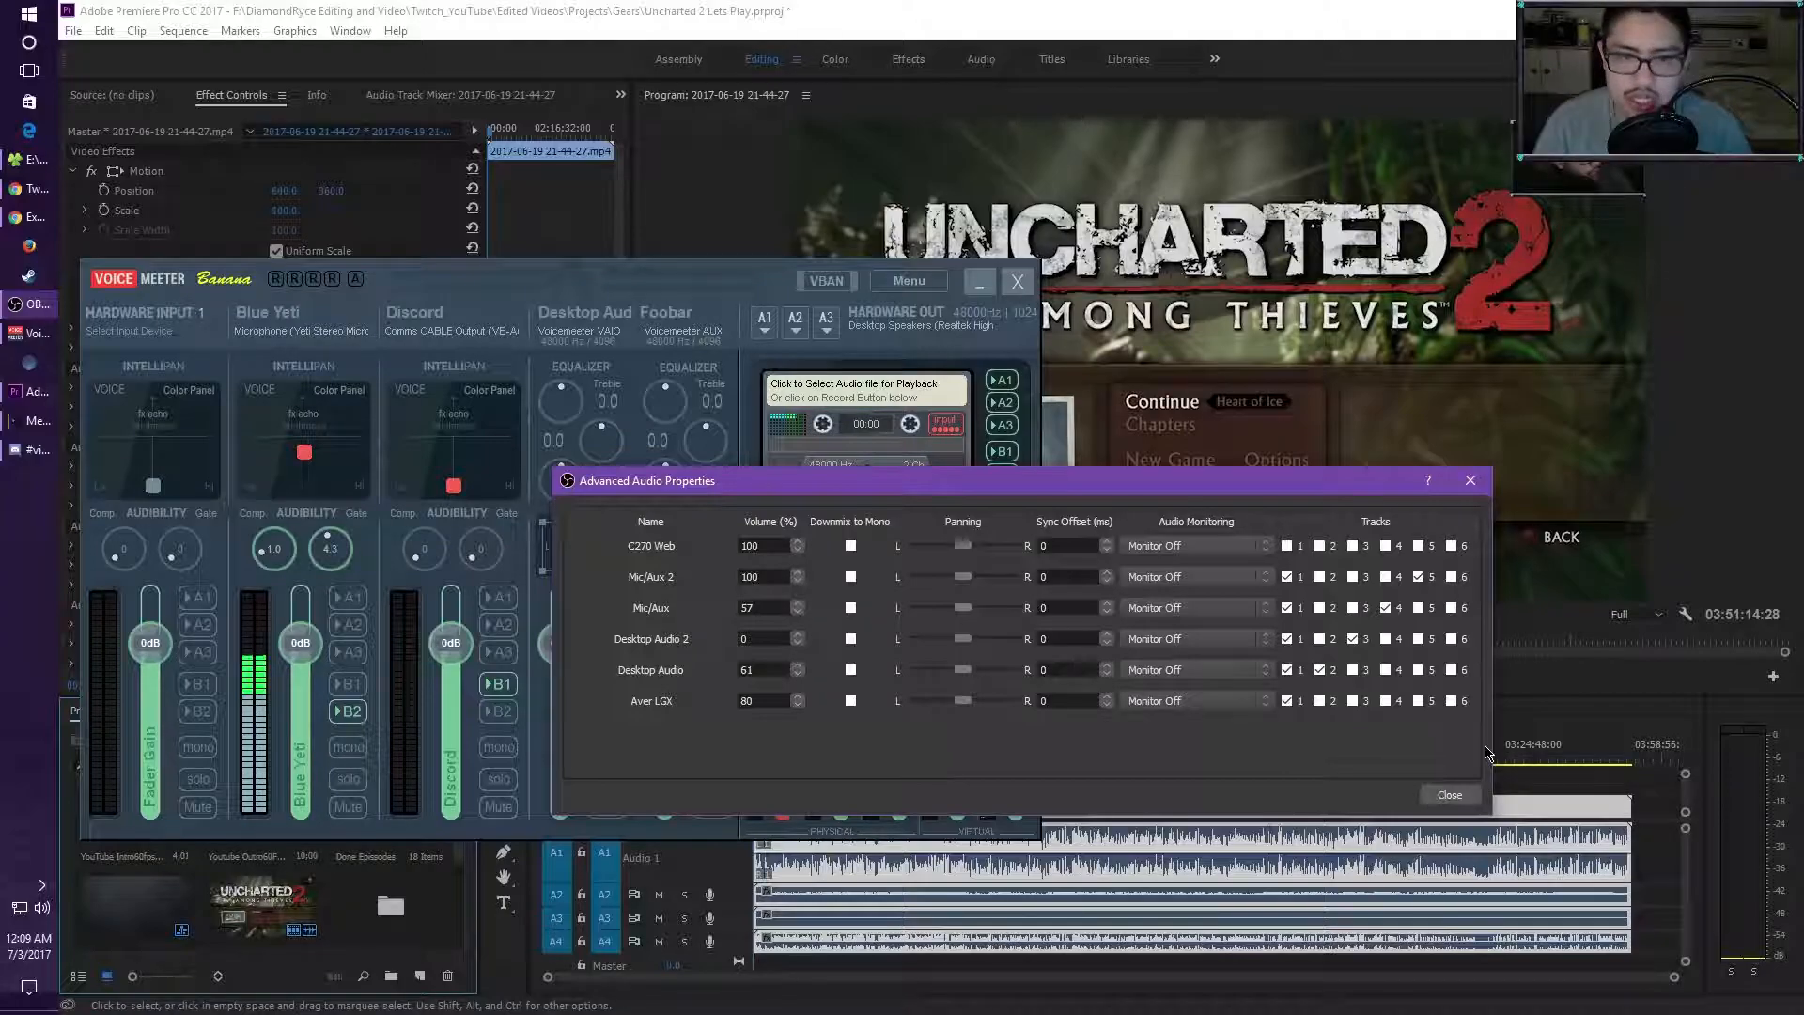
pyautogui.click(1450, 796)
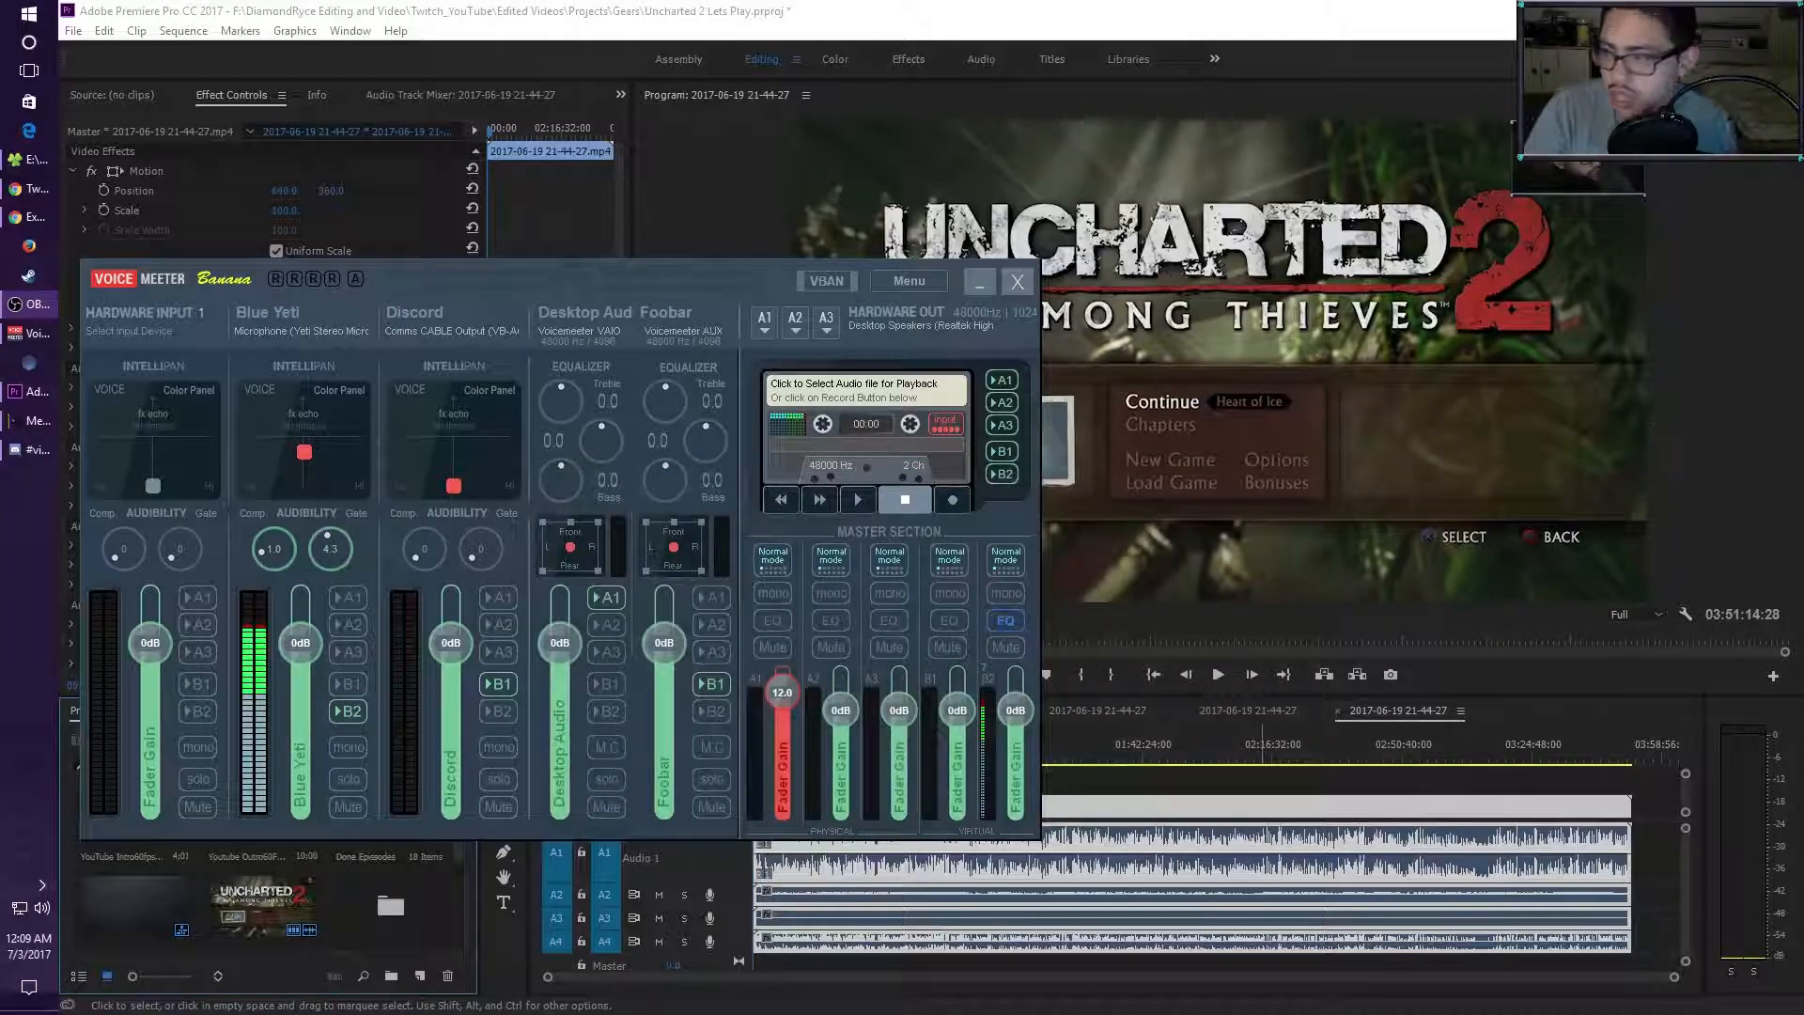
# Review the OBS audio devices and the recording output settings, including the enabled audio tracks, and close the settings.
pyautogui.moveTo(1803, 350); pyautogui.dragTo(1212, 138)
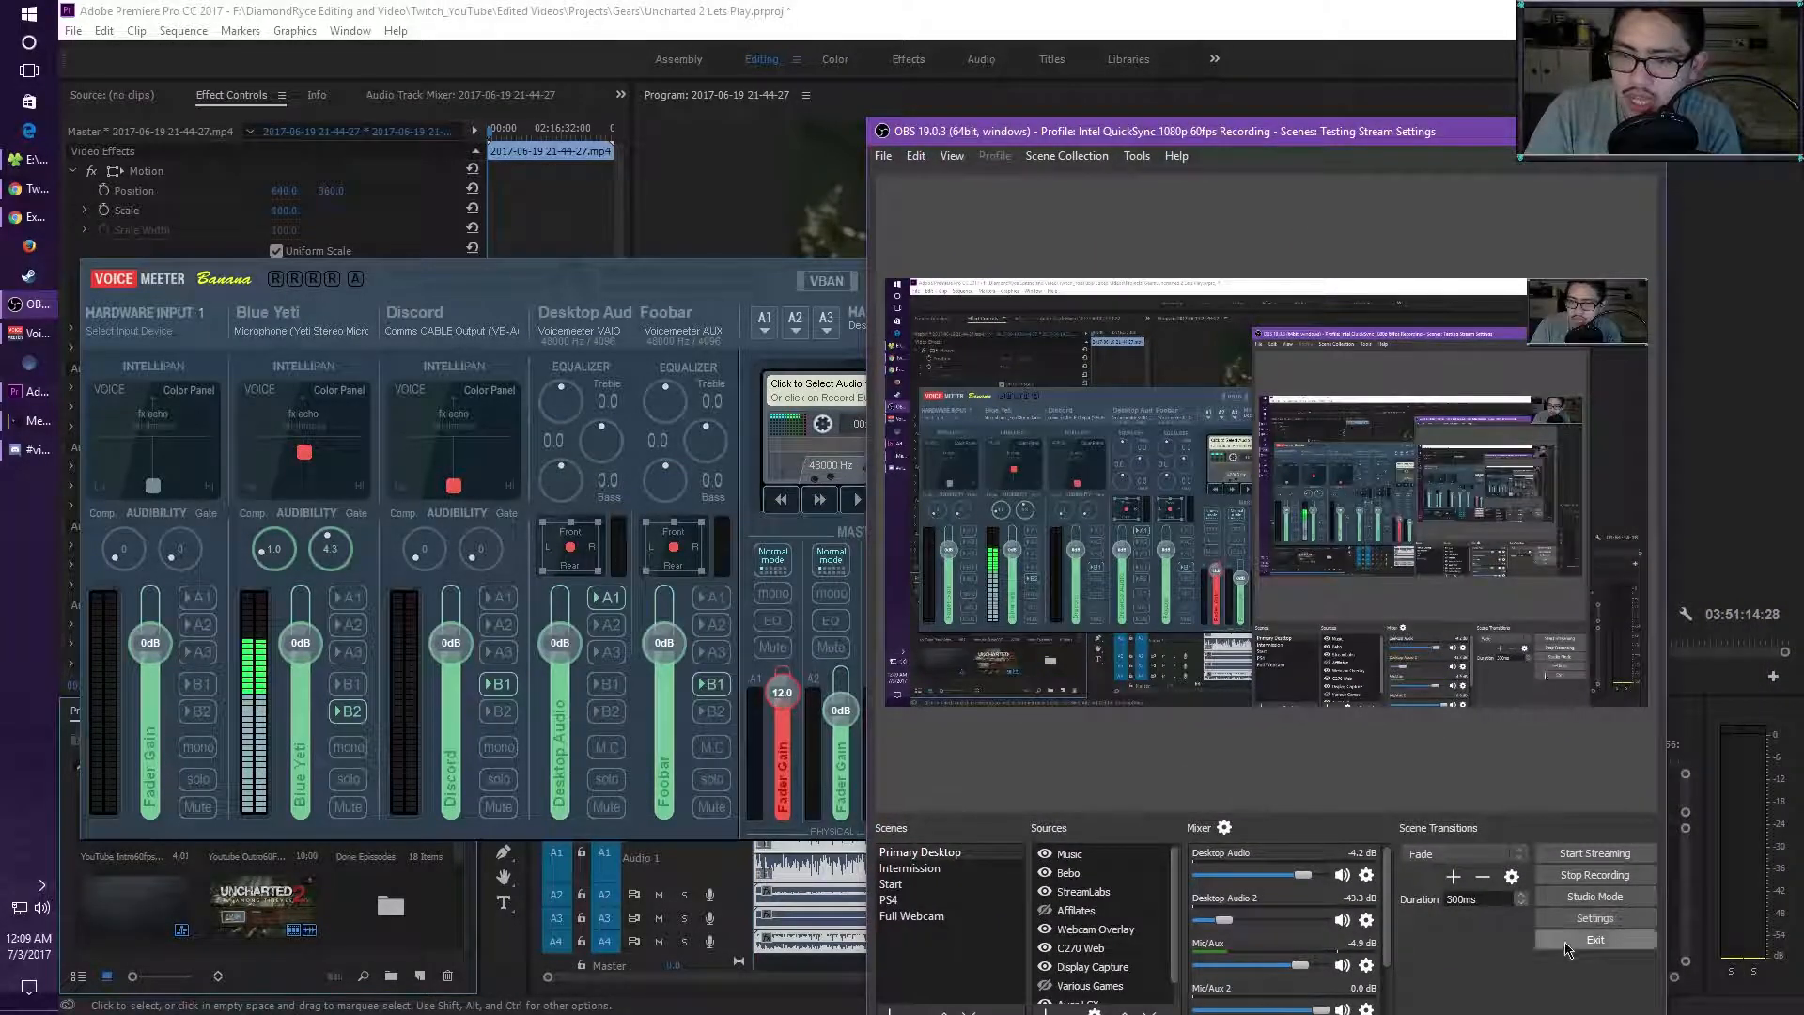
pyautogui.click(1595, 918)
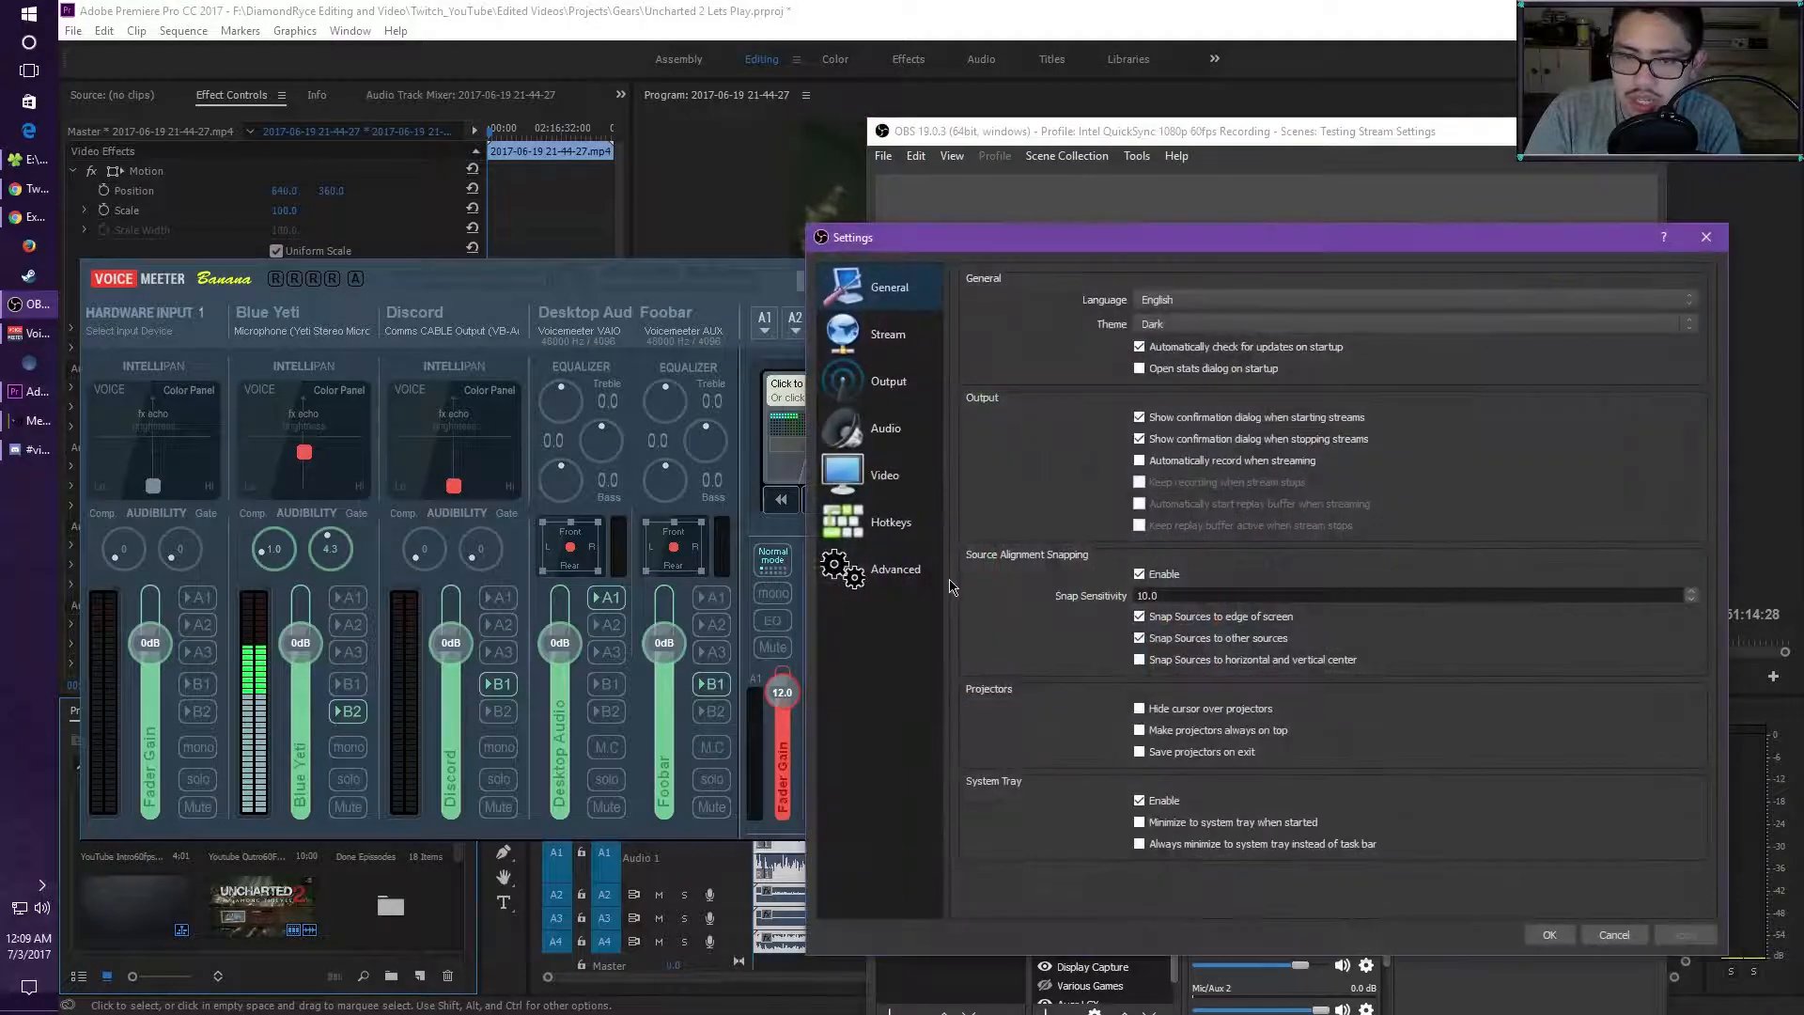
pyautogui.click(883, 434)
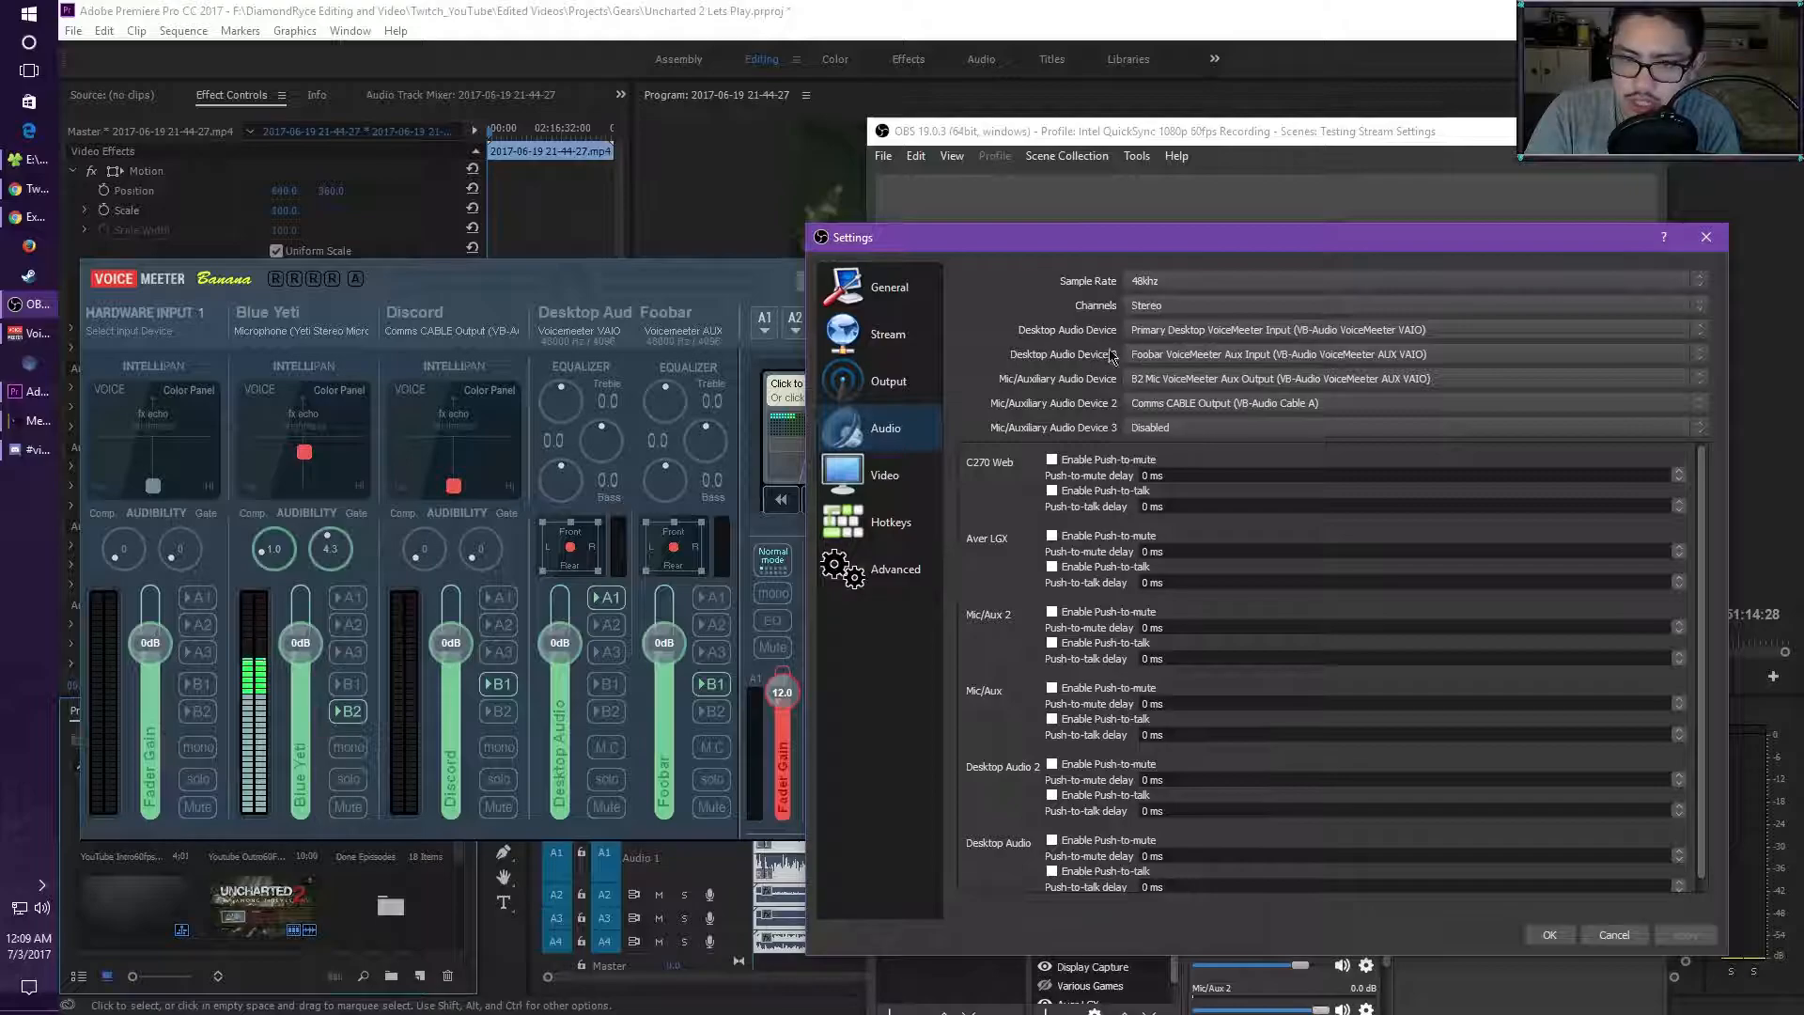
pyautogui.click(885, 387)
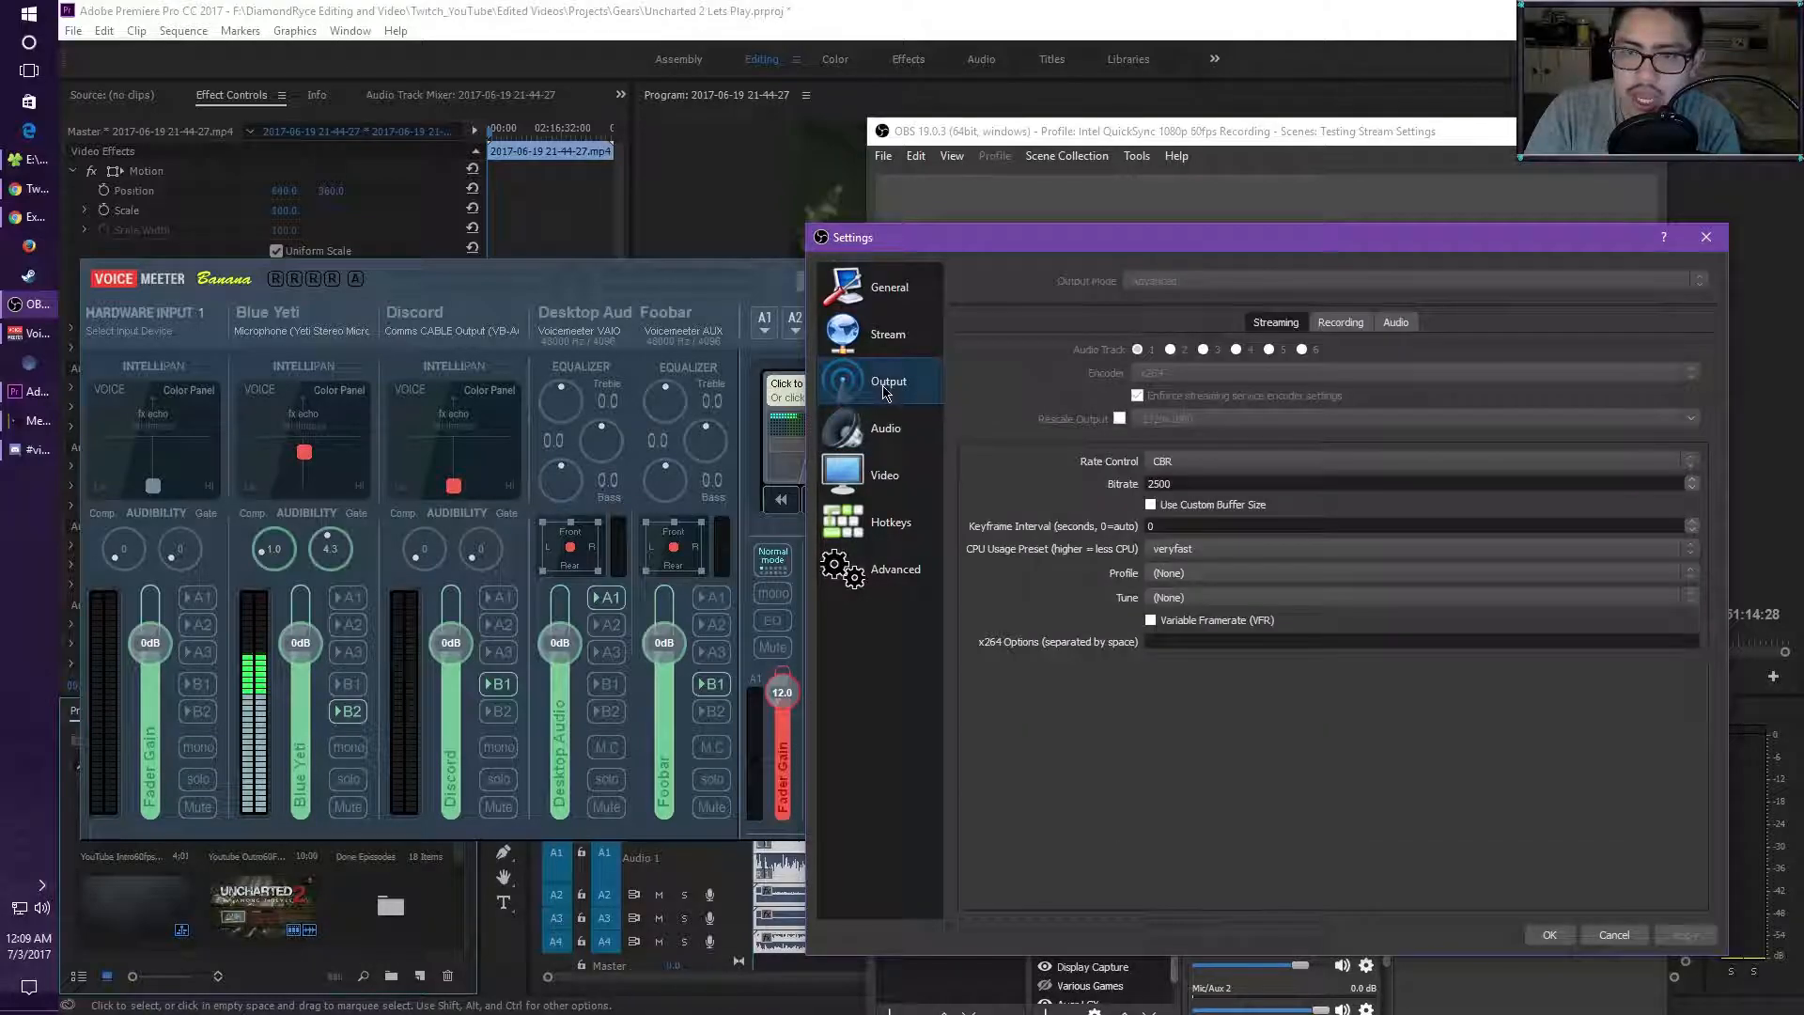
pyautogui.click(1341, 325)
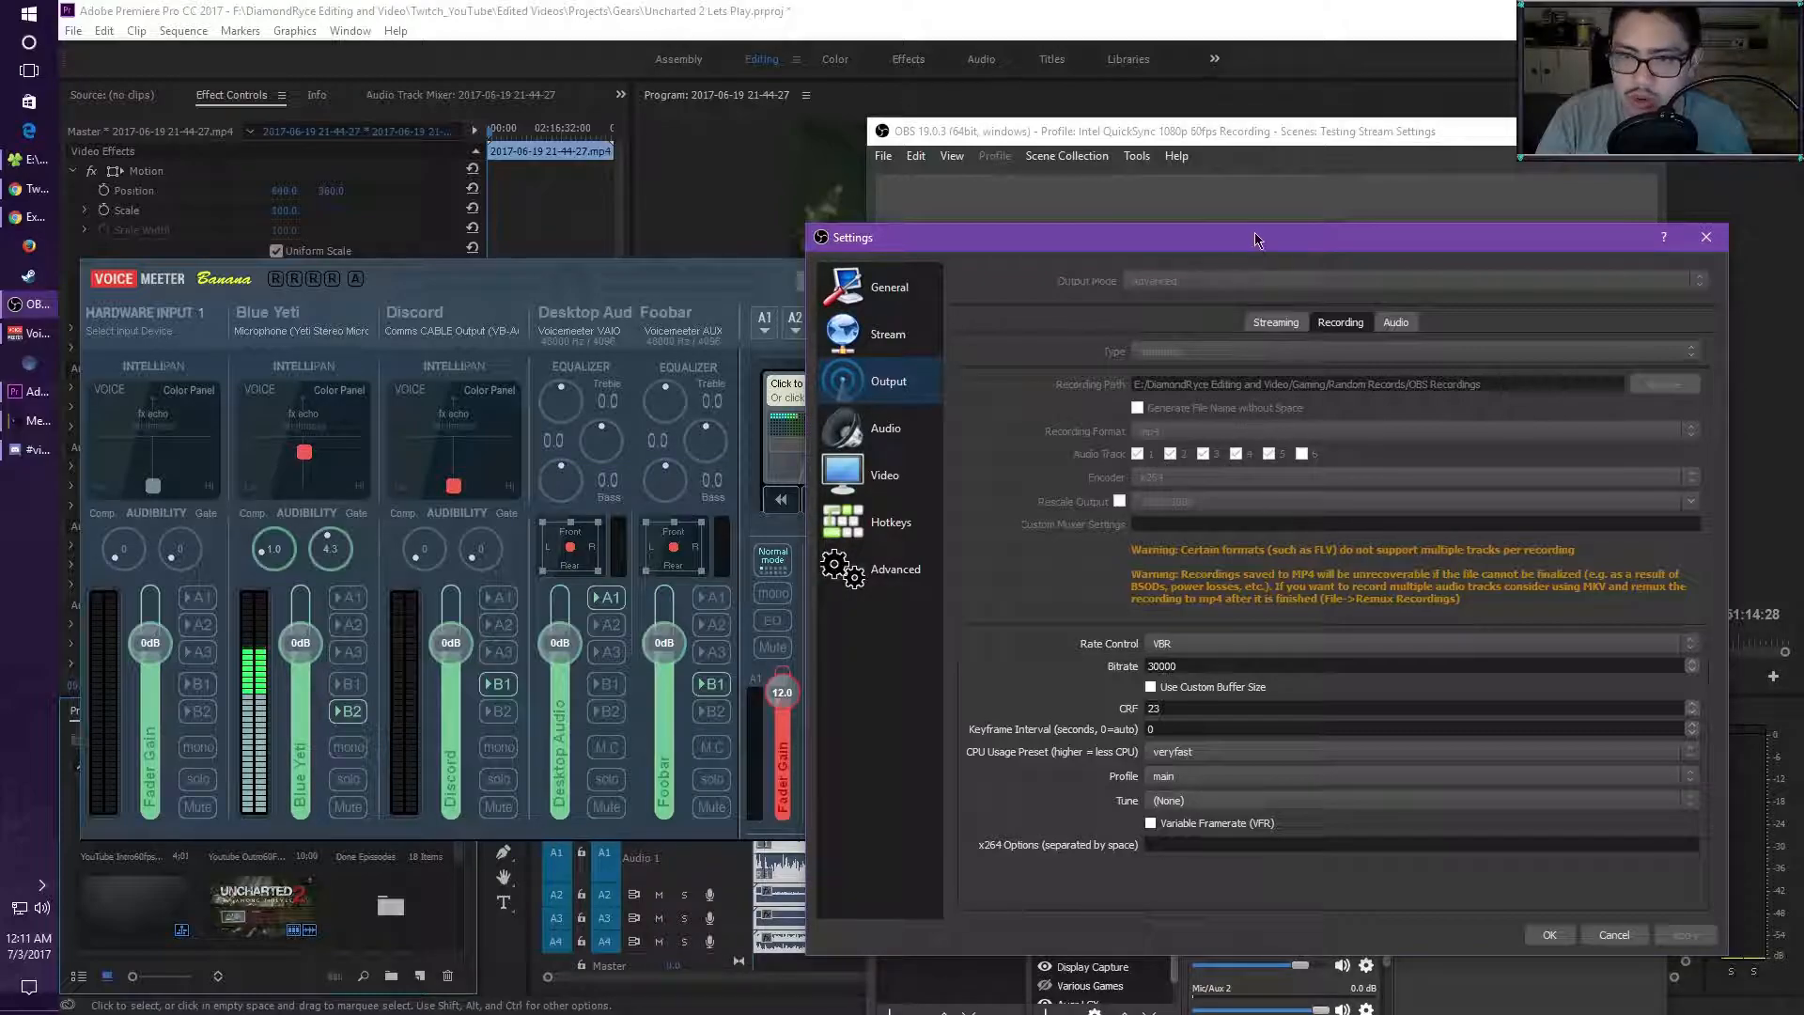
pyautogui.click(1706, 238)
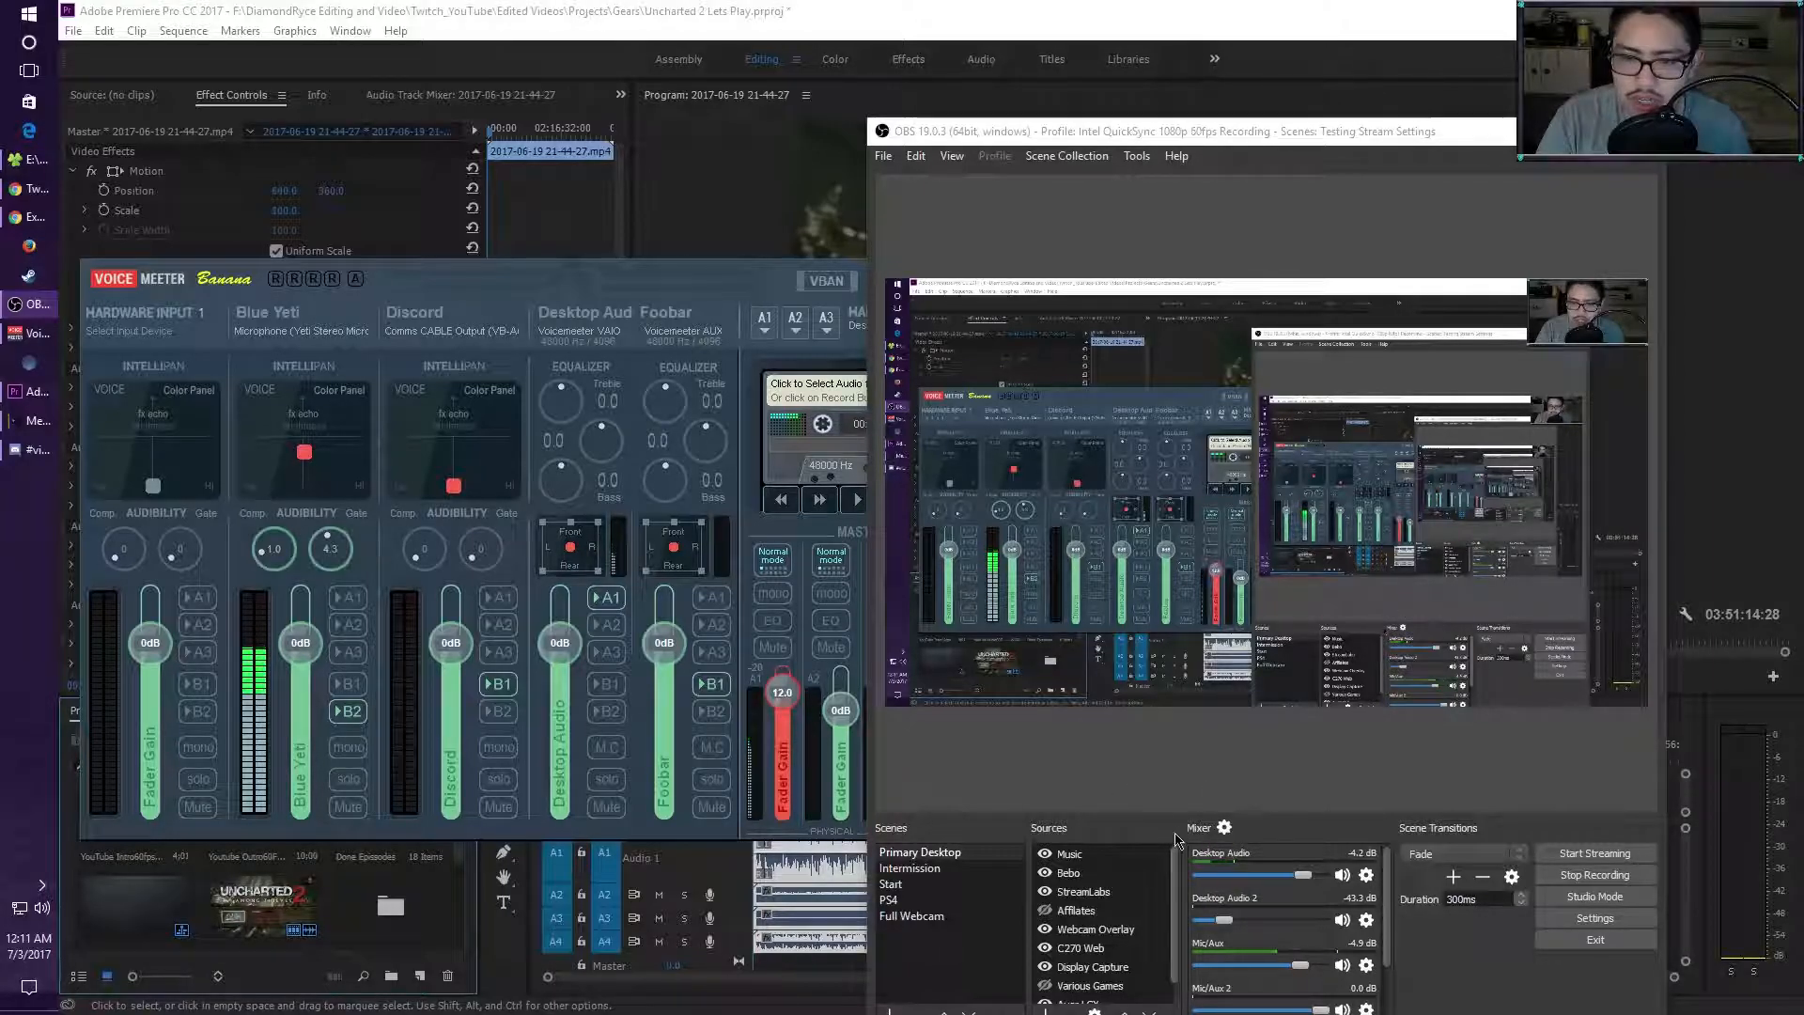
# Recheck the audio tracks in the OBS recording output settings, accept them, and move OBS out of view.
pyautogui.moveTo(1803, 241); pyautogui.dragTo(938, 255)
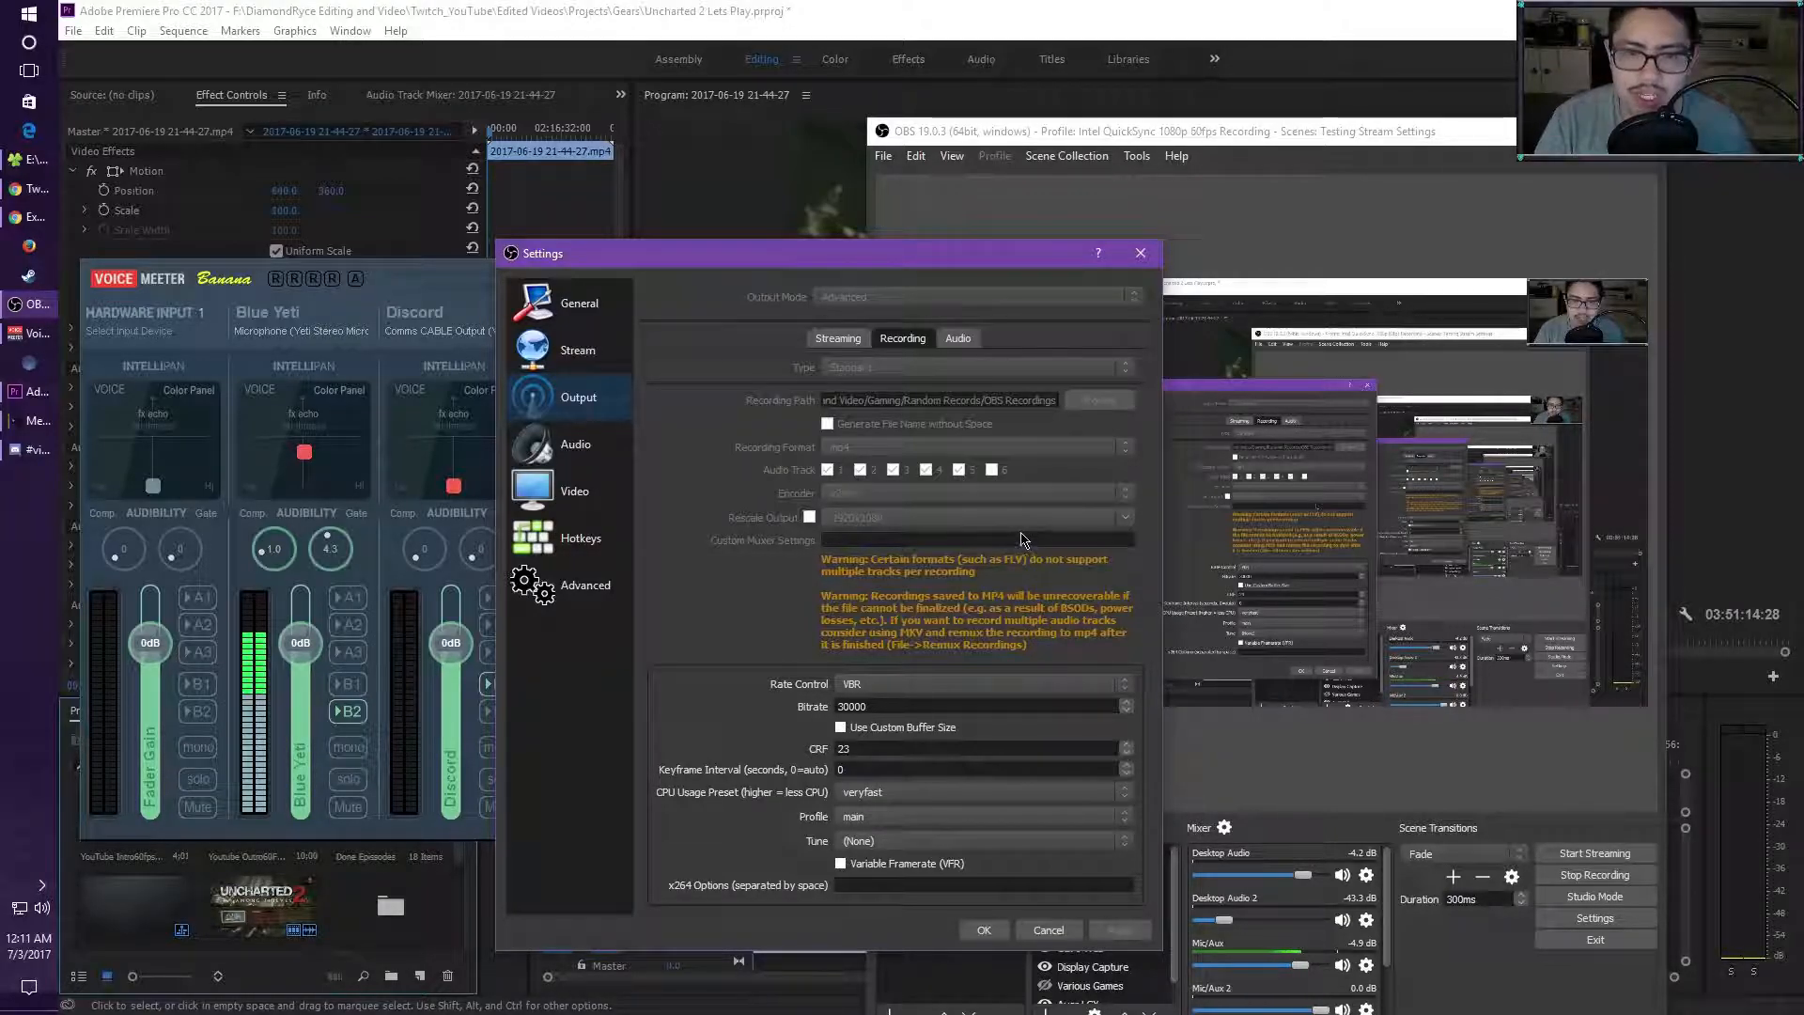
pyautogui.click(984, 930)
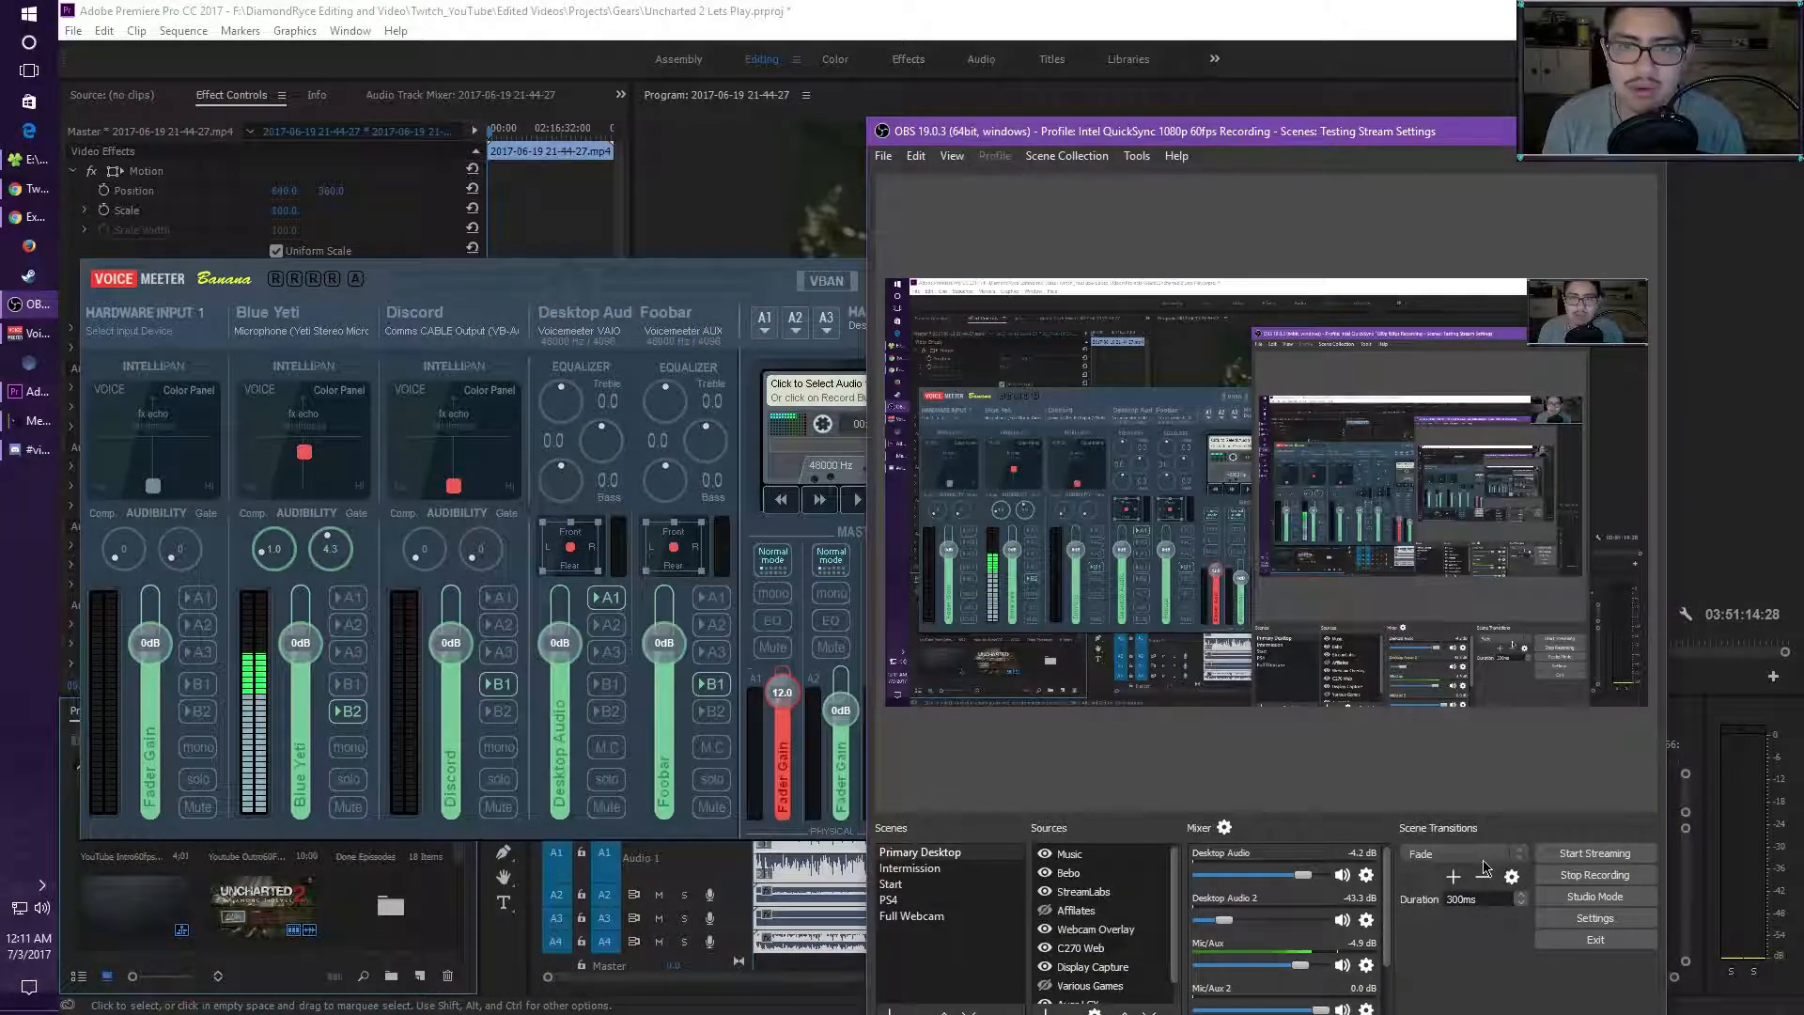
pyautogui.moveTo(1423, 133); pyautogui.dragTo(1467, 52)
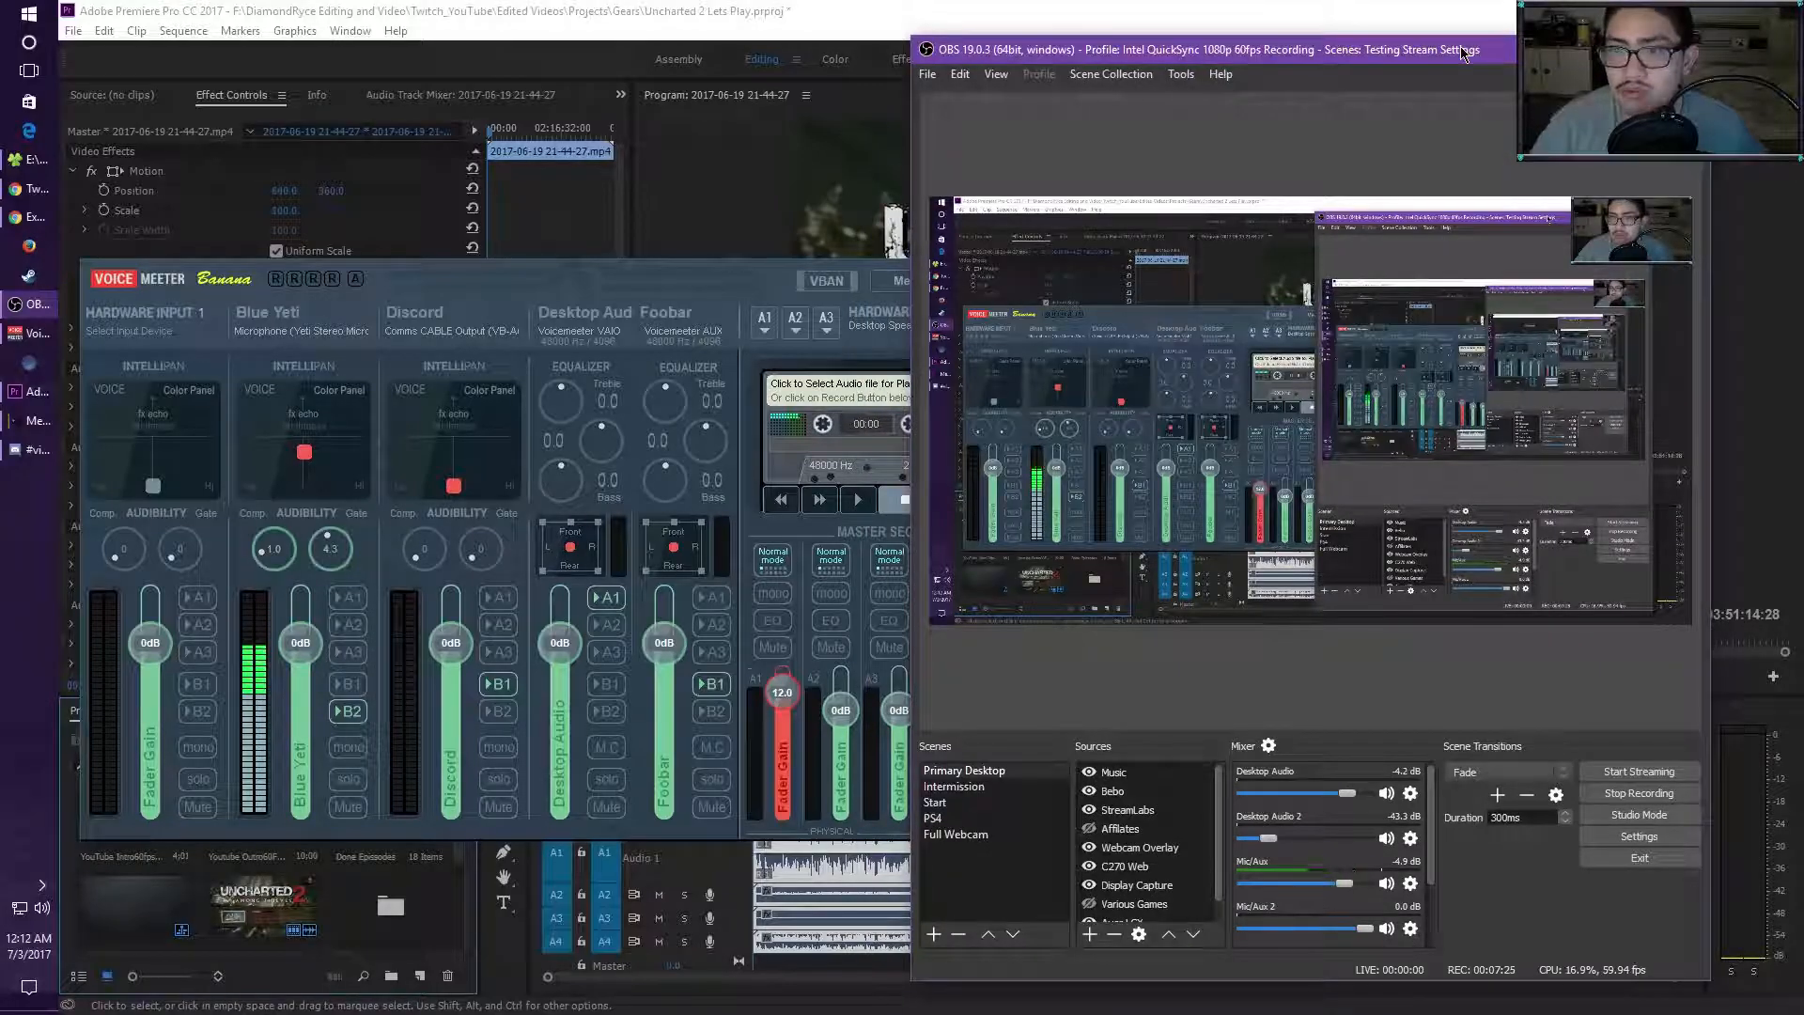
pyautogui.moveTo(1400, 55); pyautogui.dragTo(1803, 174)
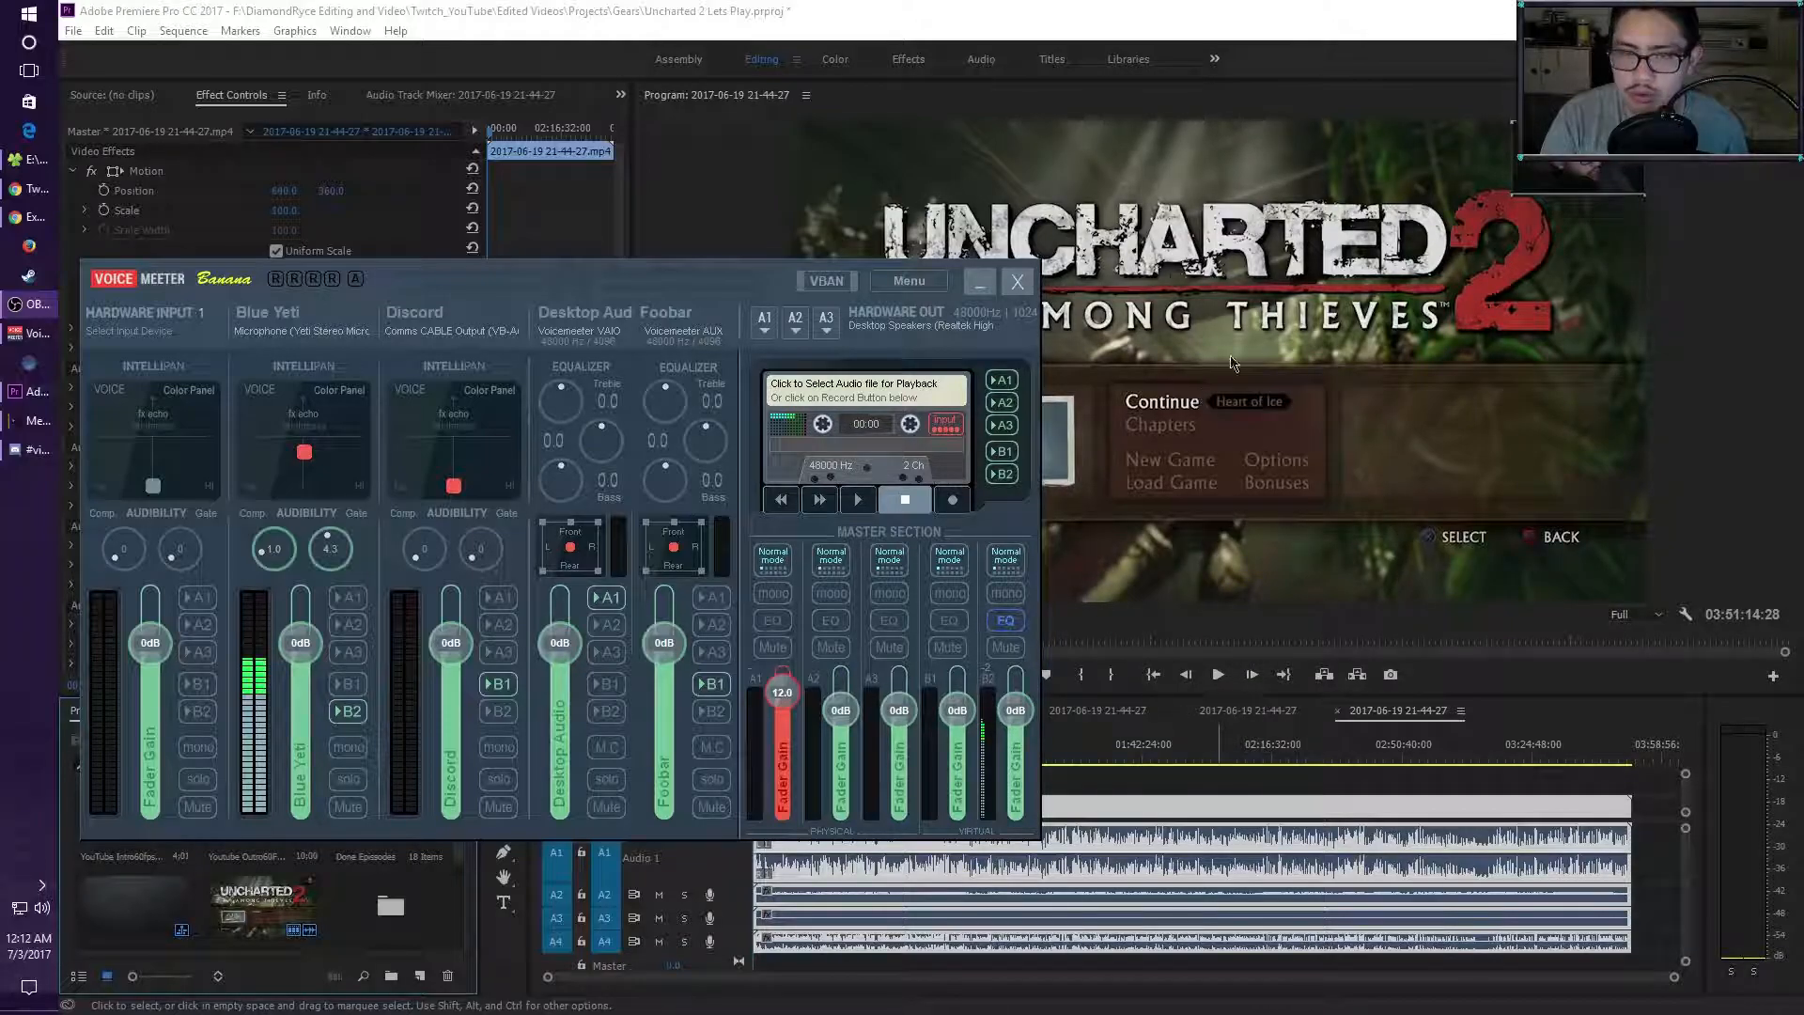
# Switch to Premiere Pro to review the clip's audio tracks, and bring the OBS main window back into view.
pyautogui.click(1346, 19)
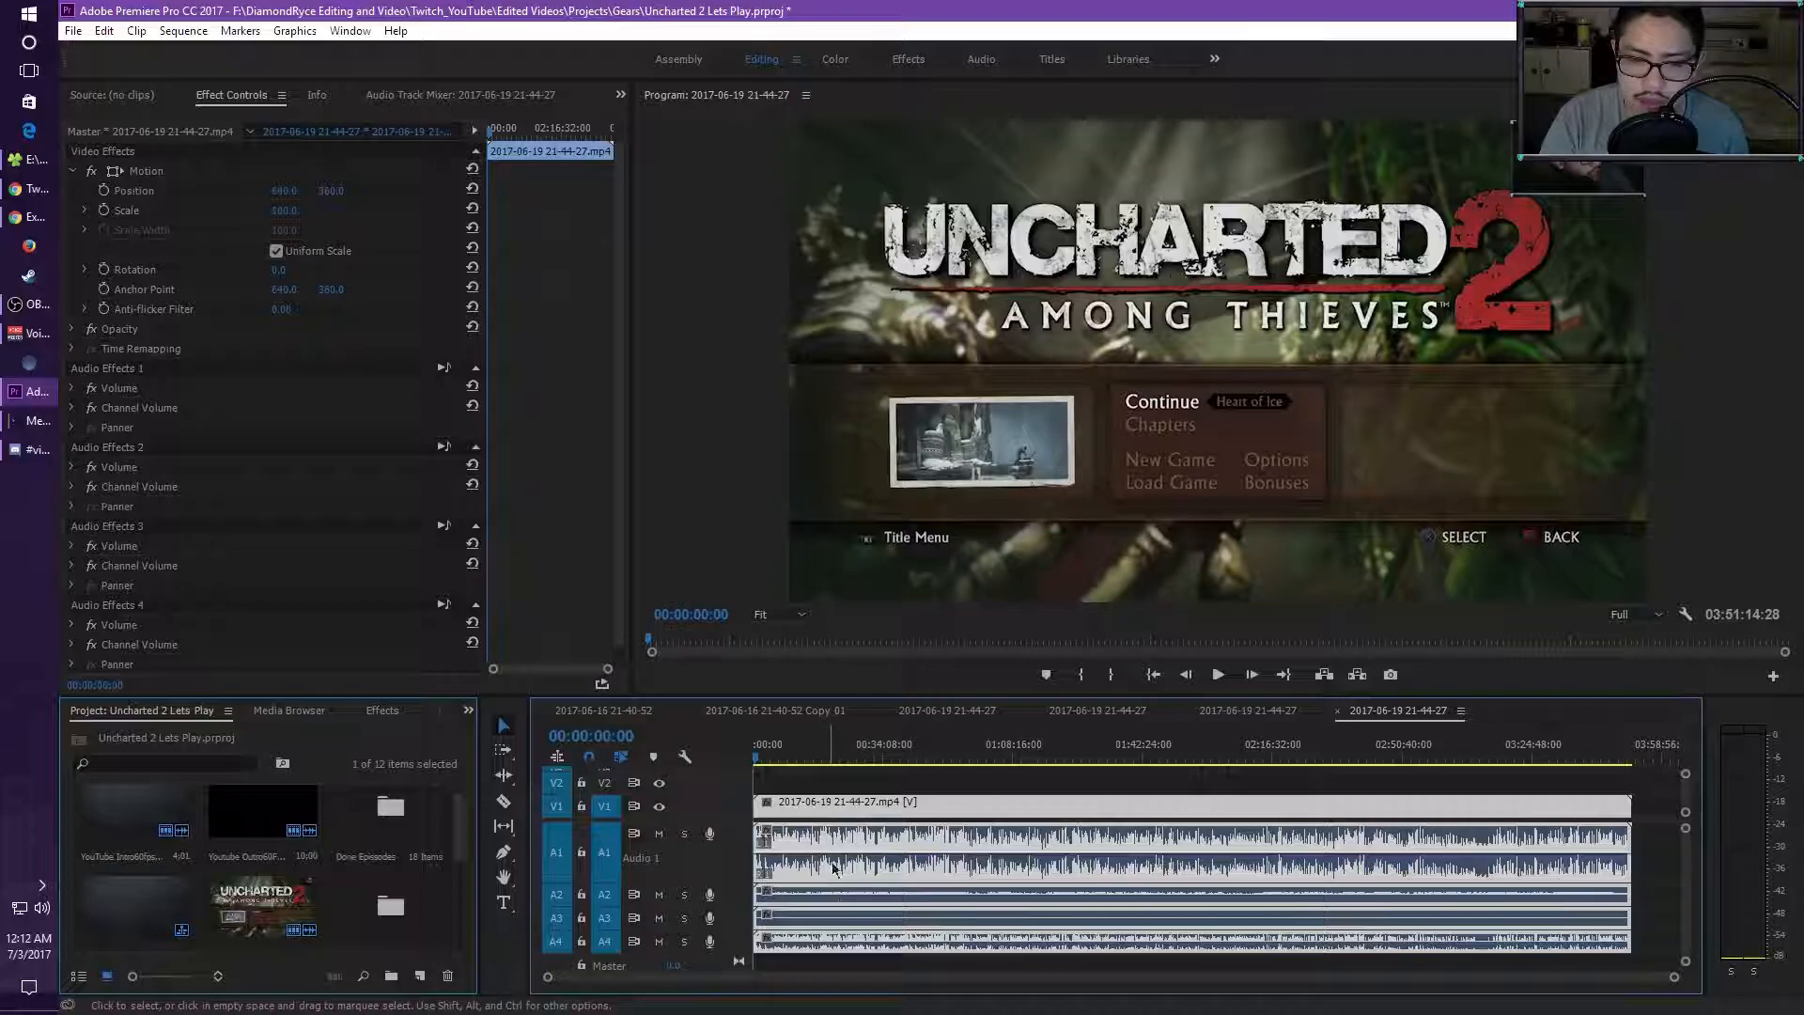
pyautogui.moveTo(1803, 282); pyautogui.dragTo(1319, 75)
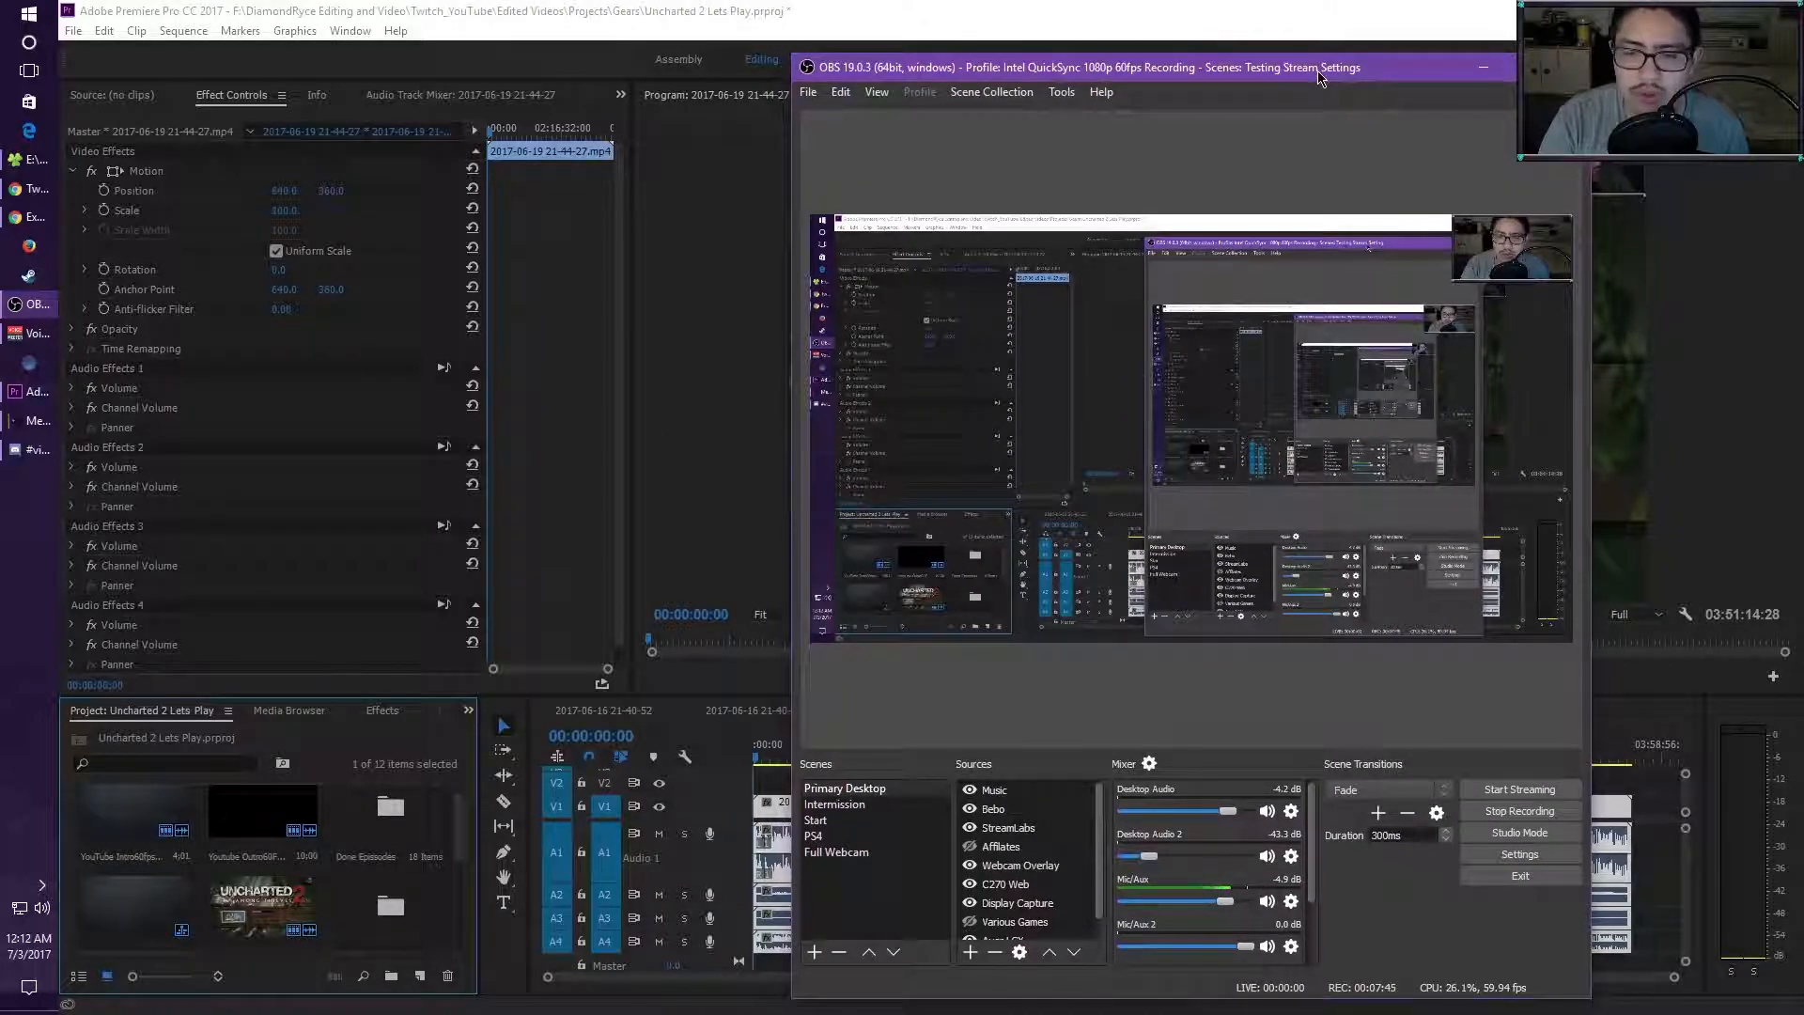